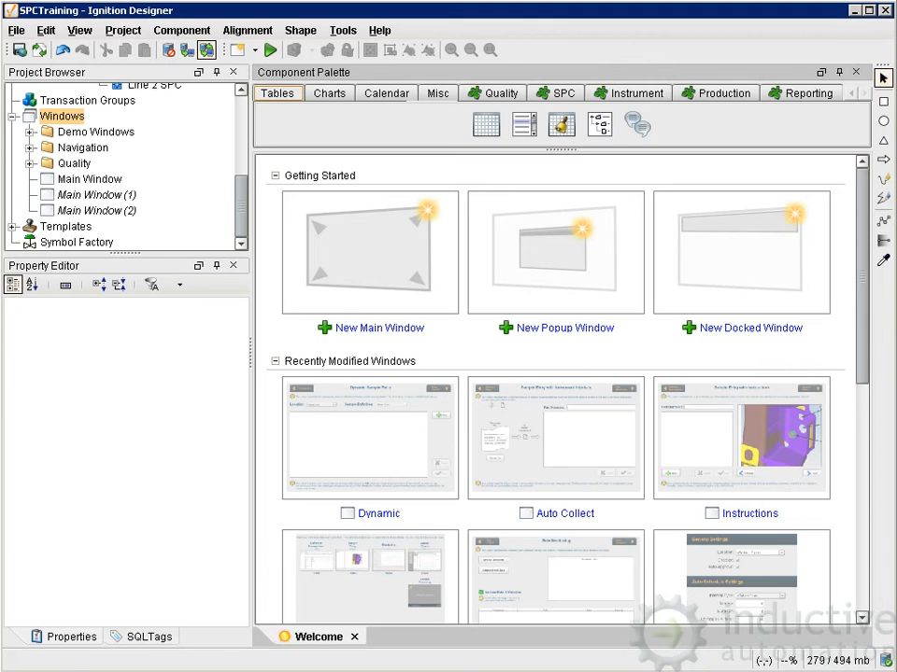
Create a new main window and place an SPC Controller component near its upper-left corner.
right_click(79, 116)
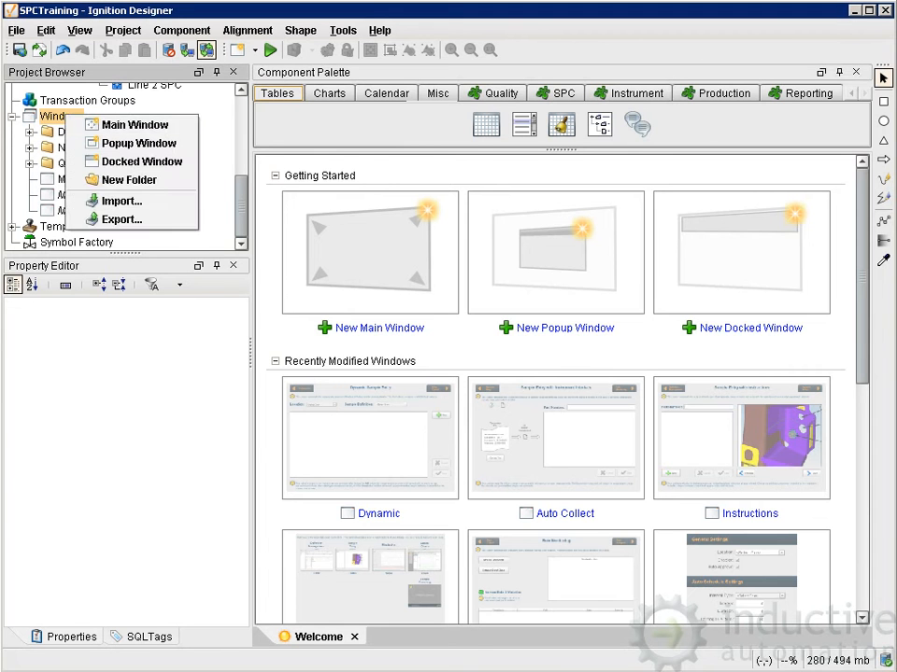
left_click(131, 124)
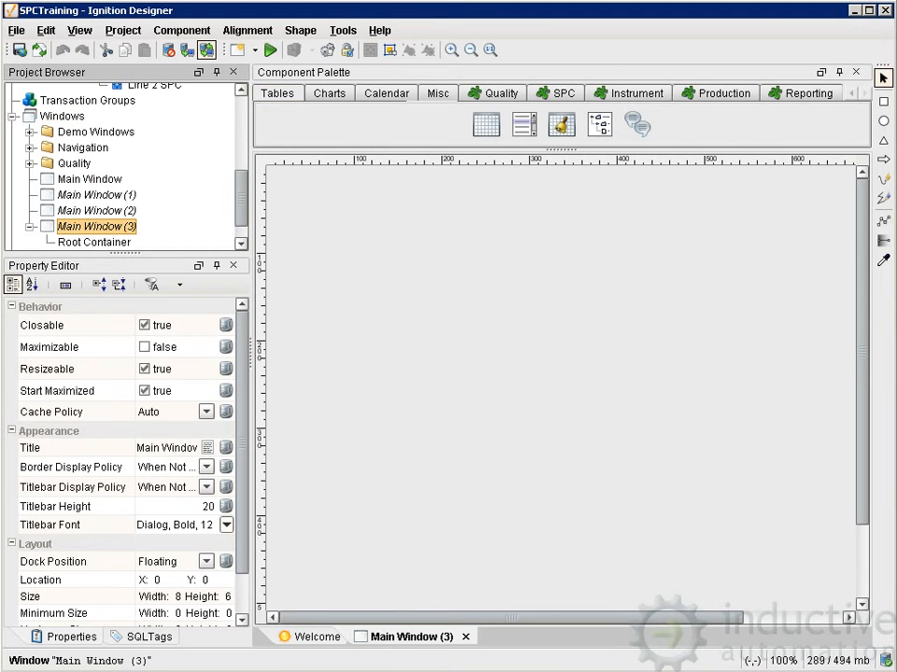
left_click(557, 93)
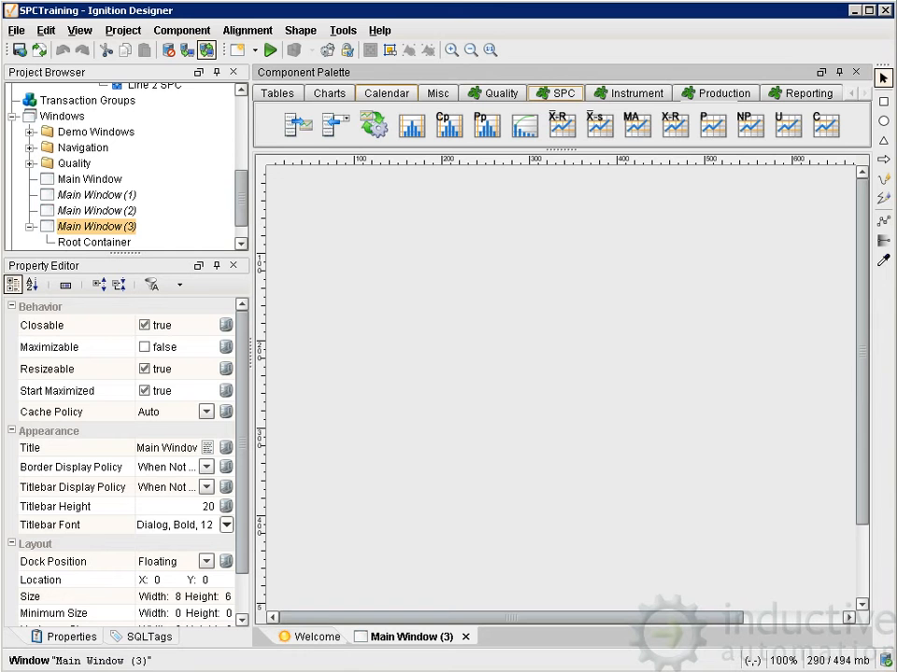
left_click_drag(374, 125, 283, 182)
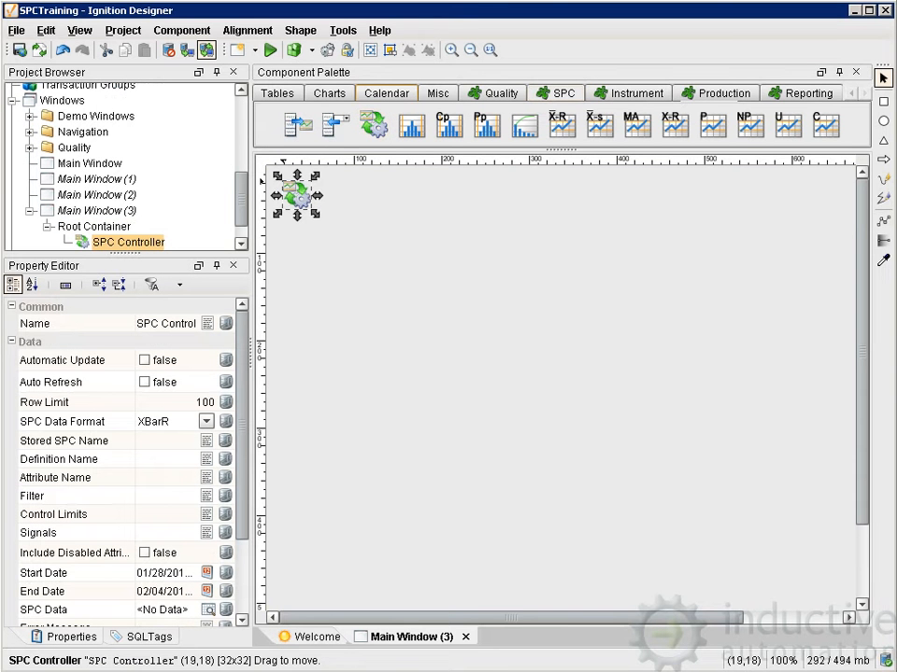
Add a Calendar below the SPC Controller, with Show Time and Show OK Button disabled and Time Style set to Start of Day.
left_click(386, 94)
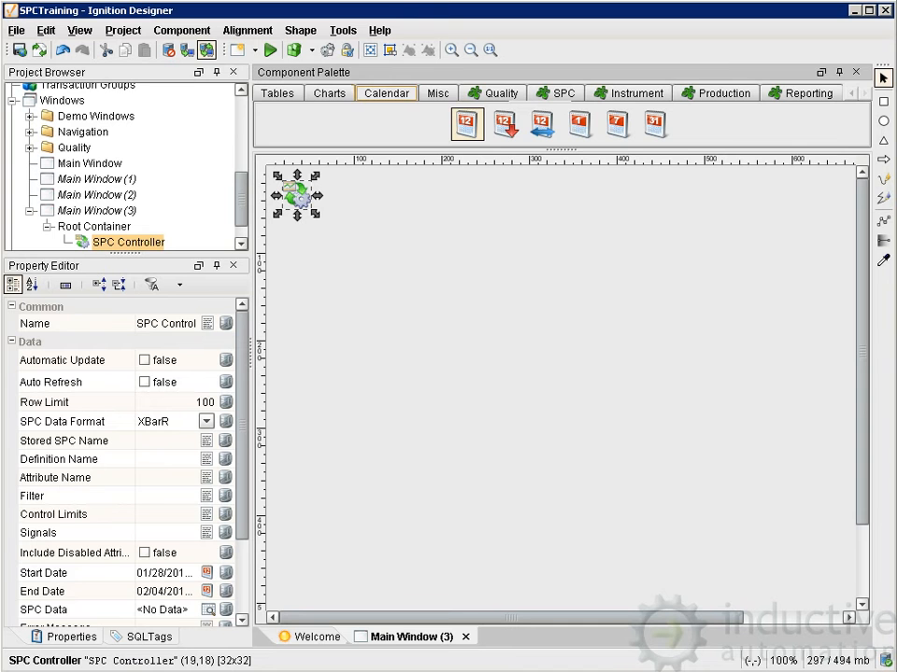
left_click_drag(467, 124, 351, 348)
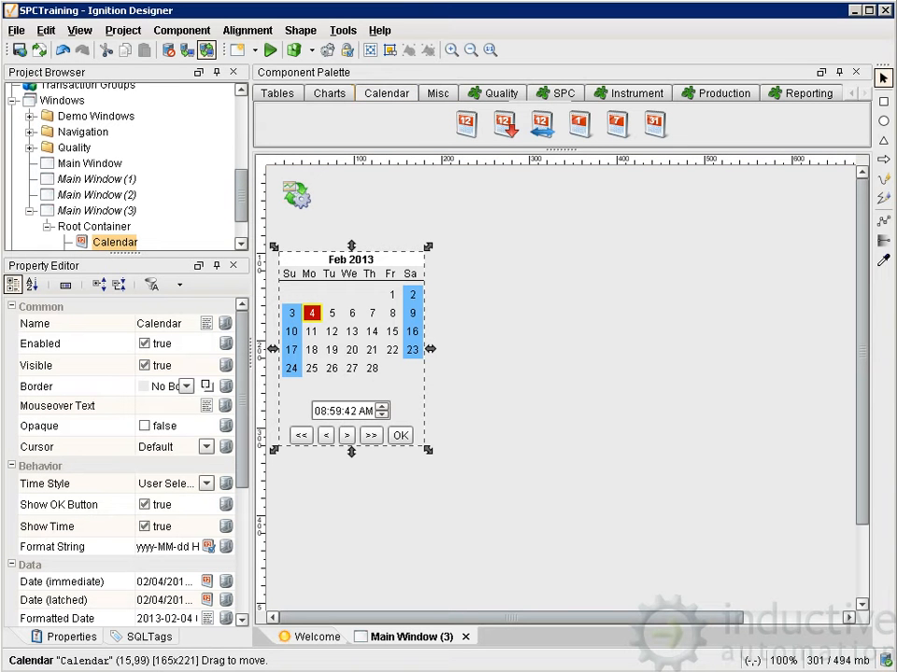
left_click(145, 526)
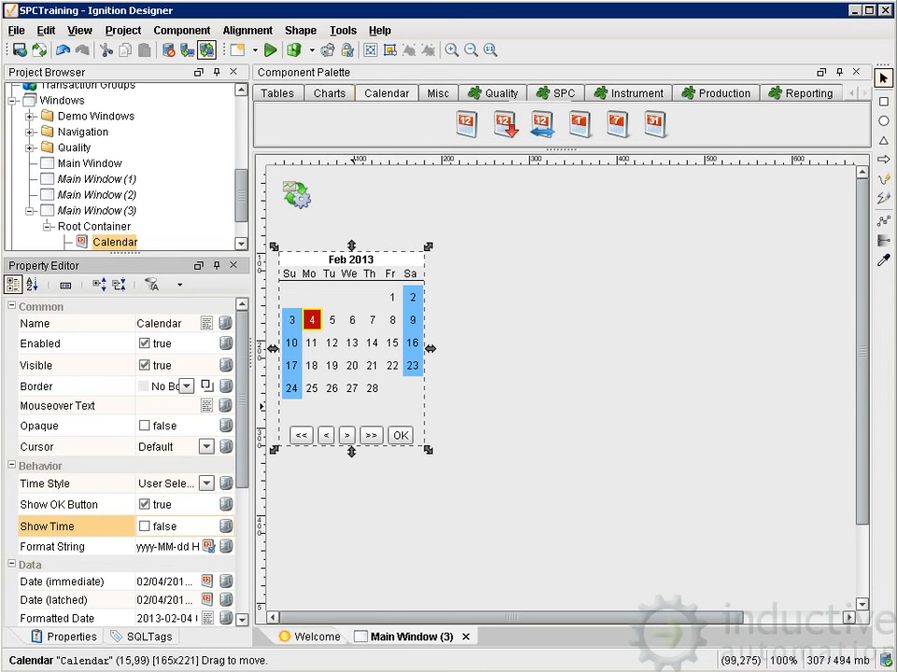
left_click(145, 505)
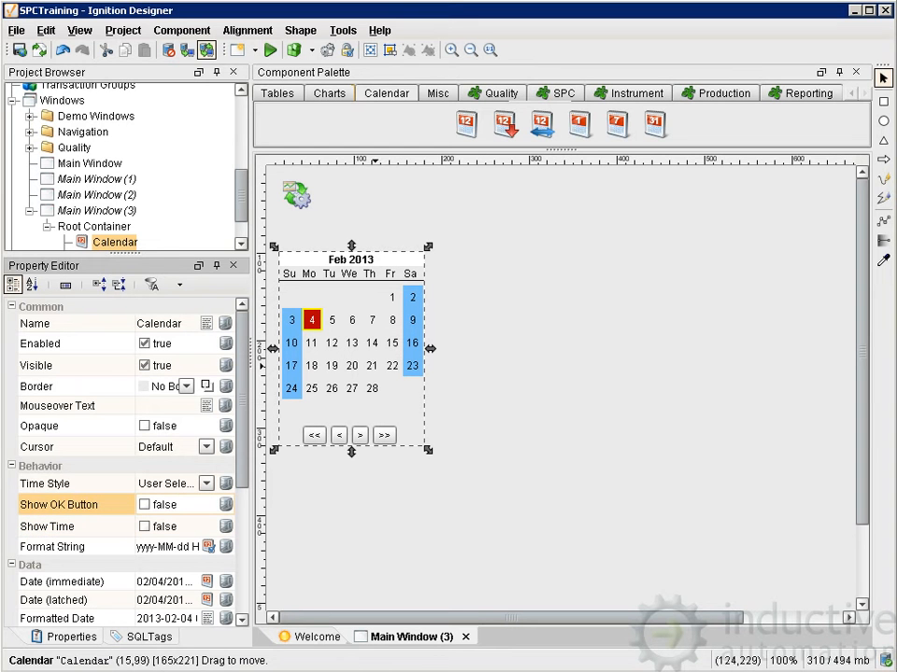
left_click(168, 484)
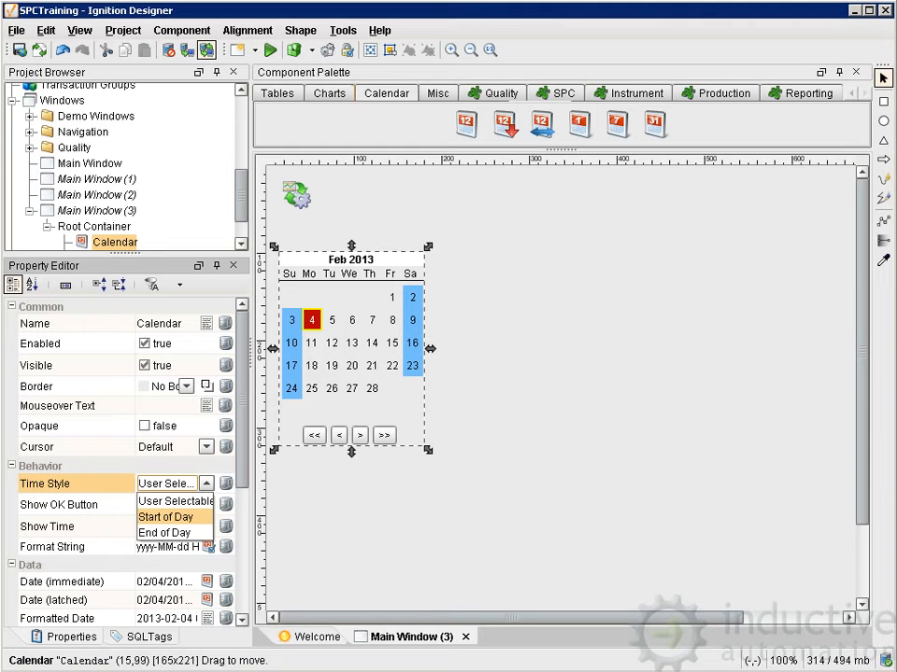
left_click(166, 518)
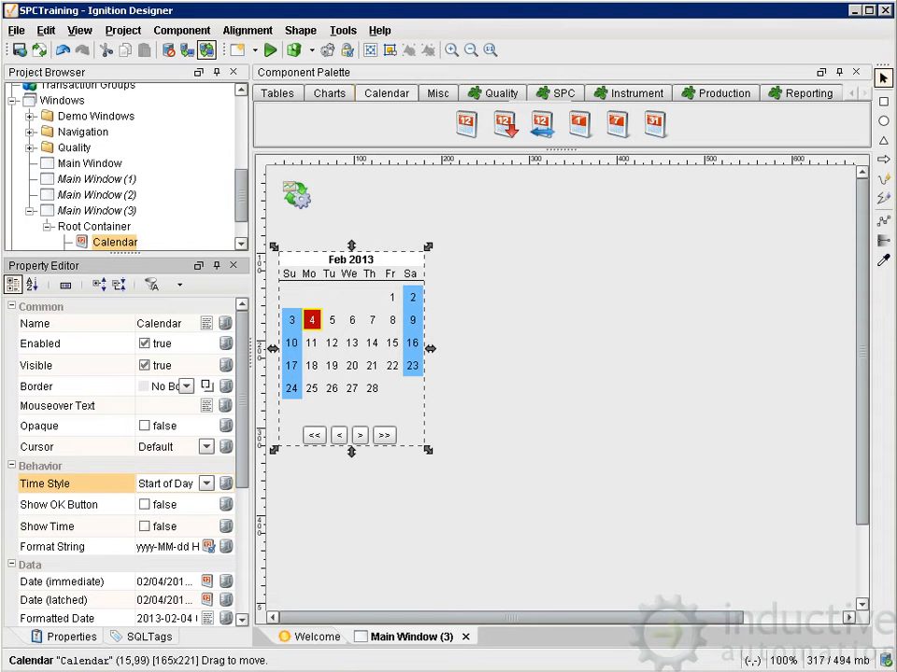
Bind the SPC Controller's Start Date to the Calendar's Date (immediate) property.
left_click(299, 193)
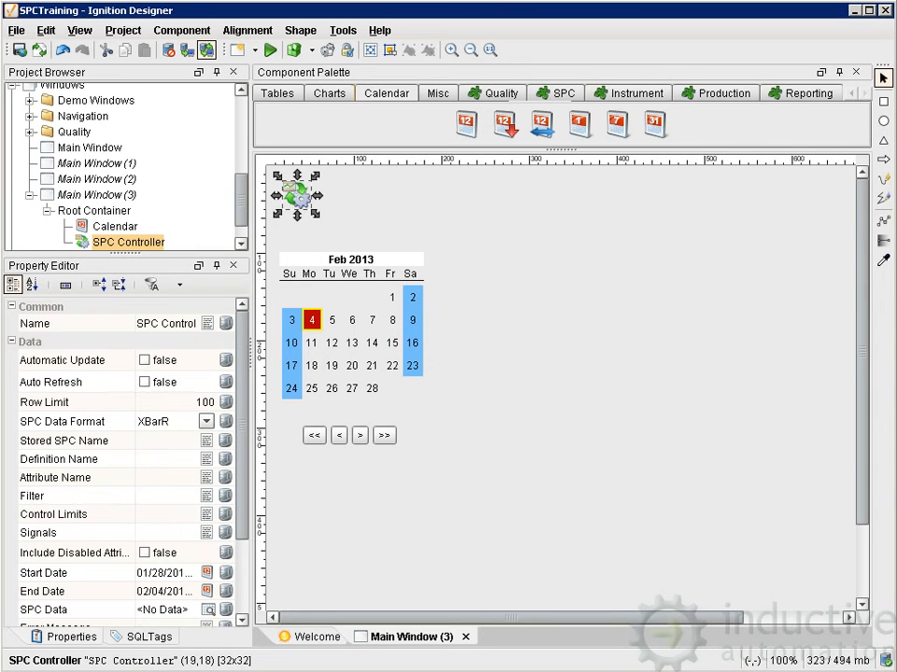
left_click(226, 574)
left_click(177, 212)
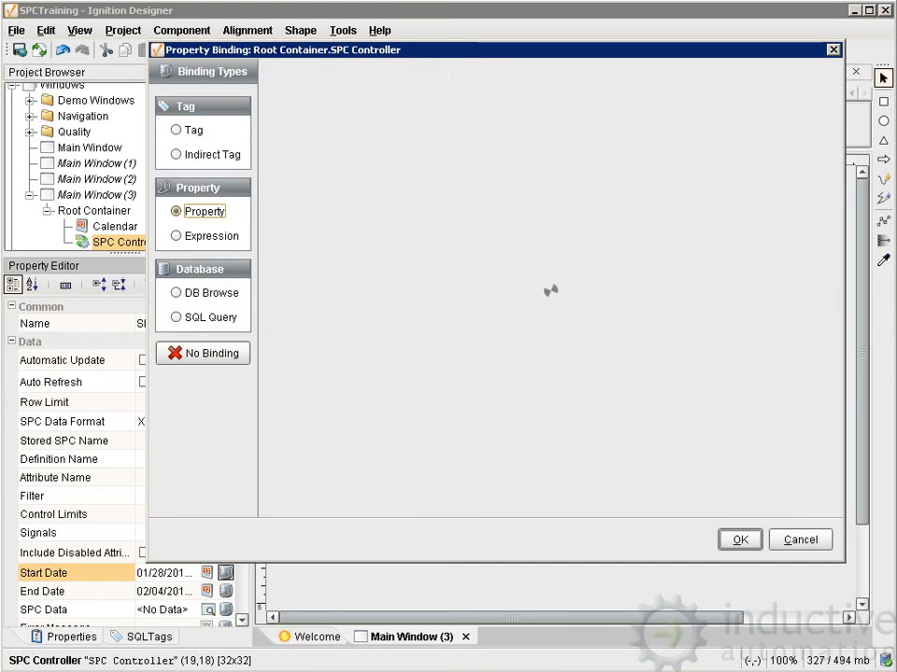
left_click(300, 179)
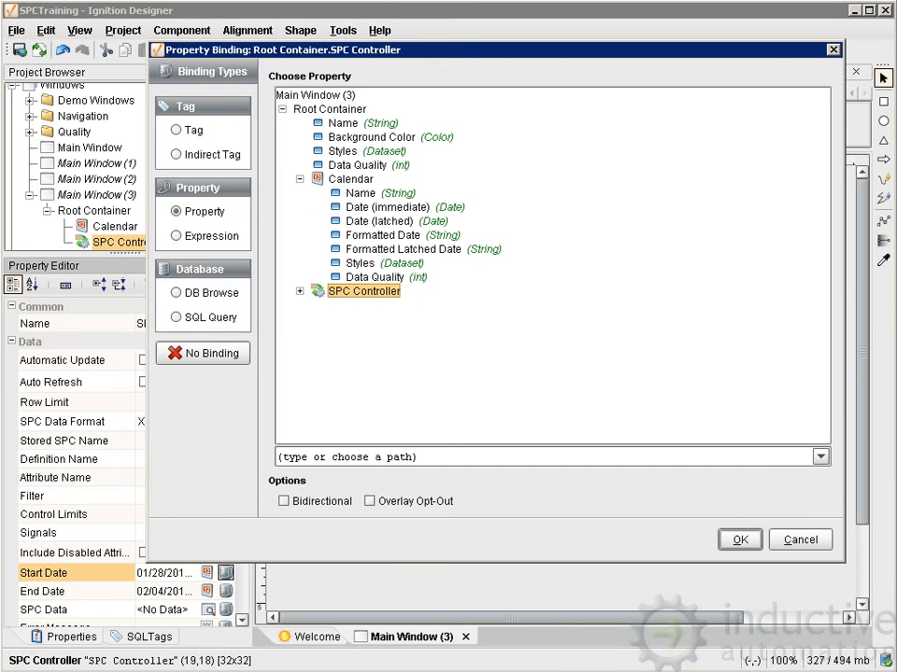
left_click(387, 208)
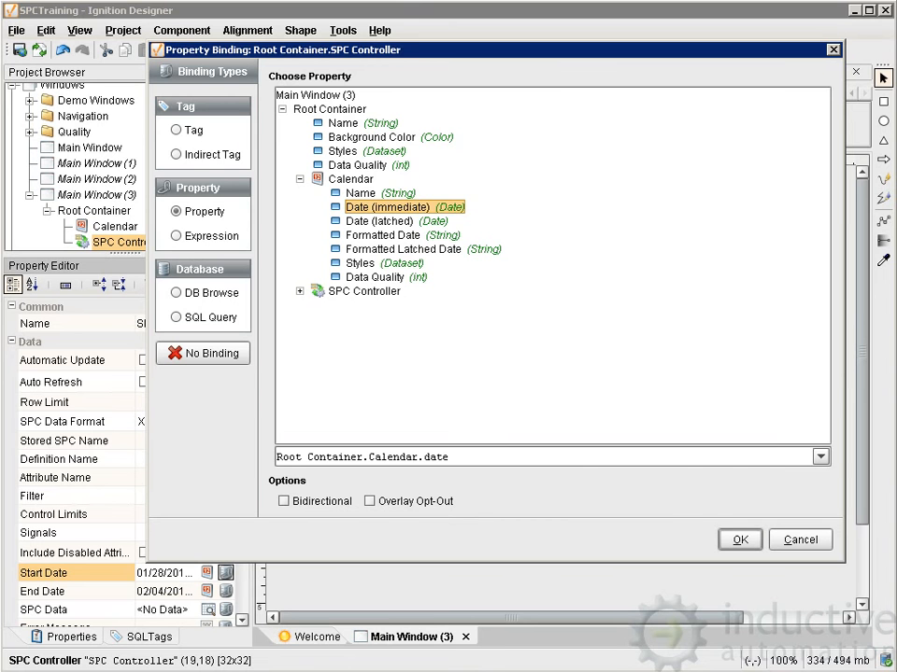
left_click(738, 540)
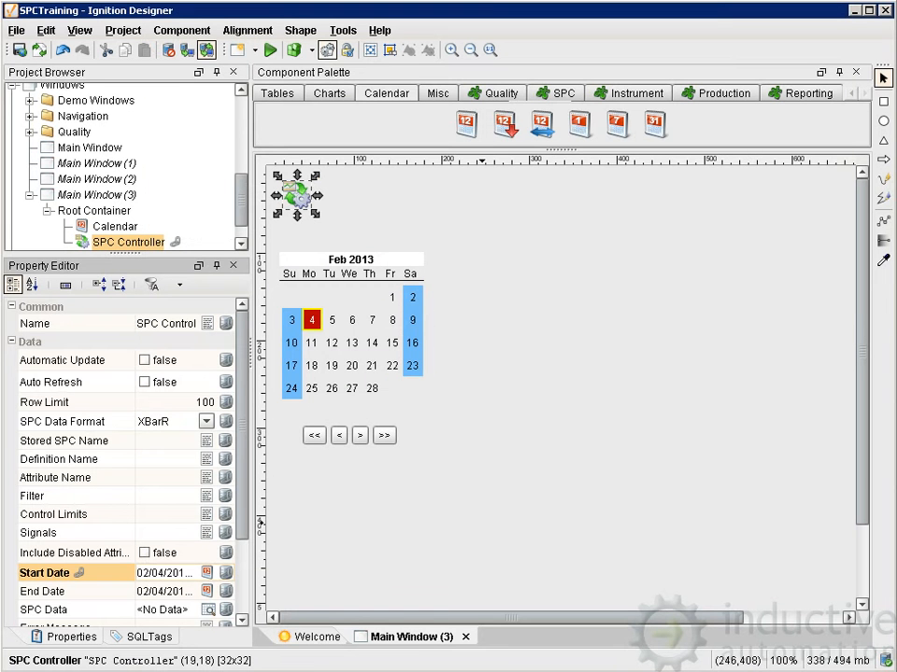
Start an expression binding on the SPC Controller's End Date with the dateArithmetic function.
left_click(226, 591)
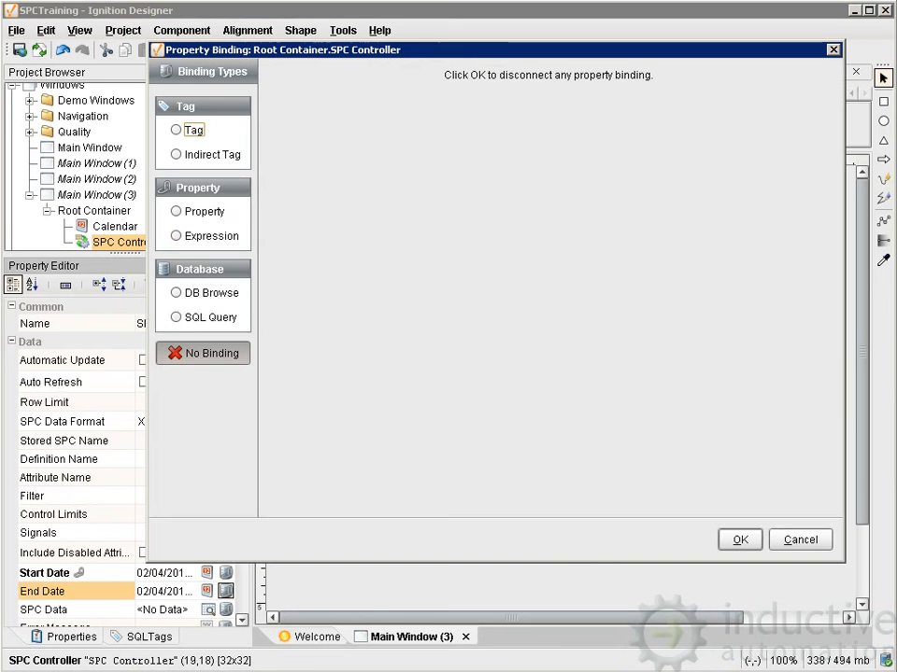
left_click(177, 236)
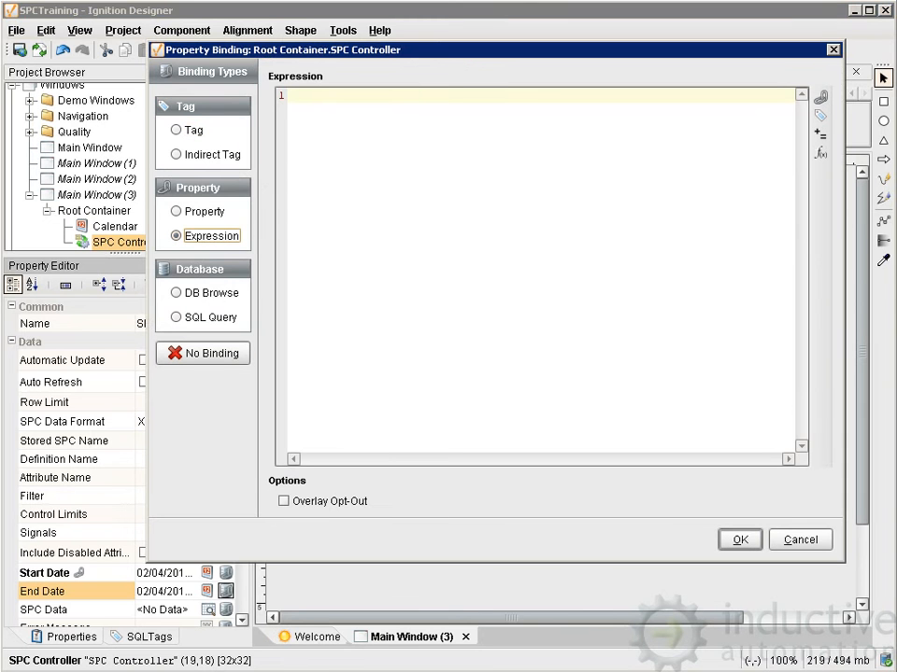
left_click(291, 95)
left_click(820, 152)
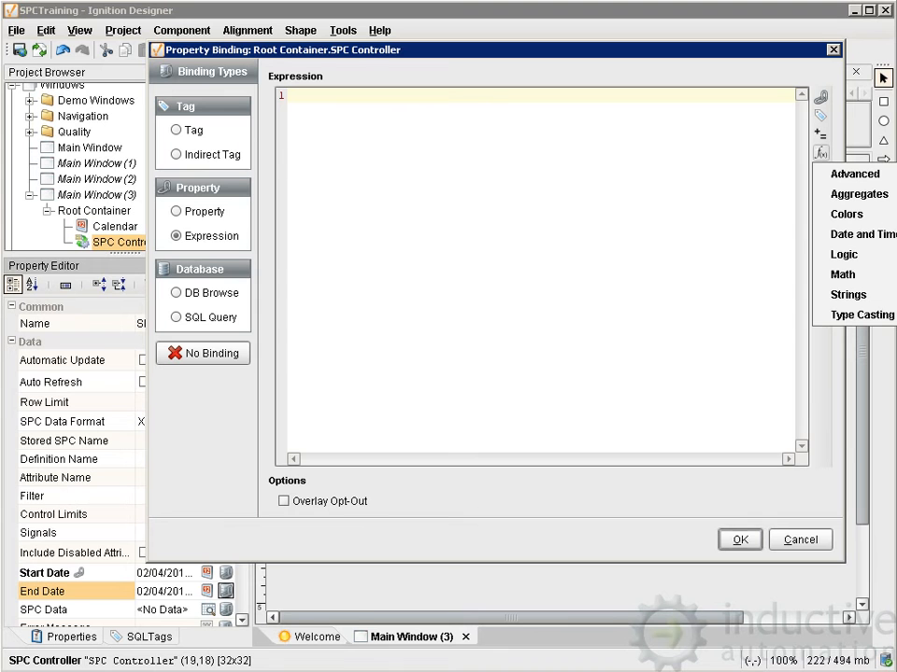
mouse_move(854, 234)
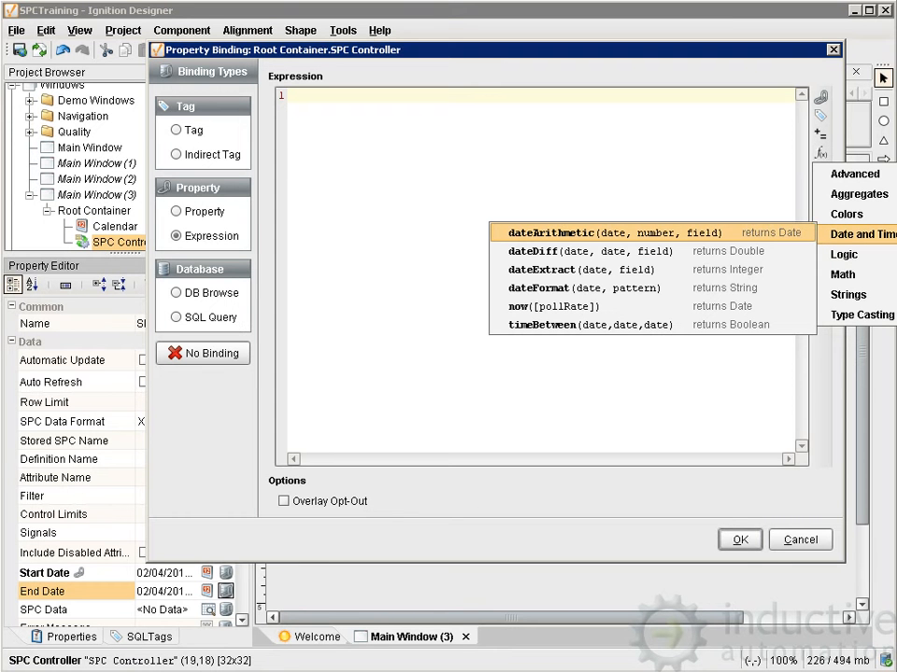
left_click(614, 233)
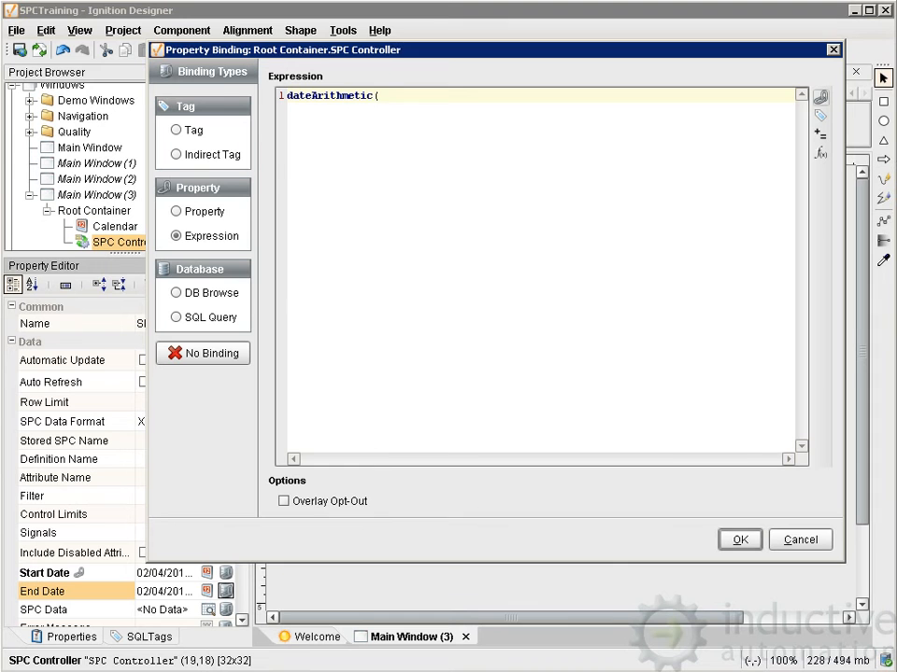
Insert the Calendar's Date (immediate) property as the first argument of the dateArithmetic expression.
left_click(821, 97)
left_click(282, 200)
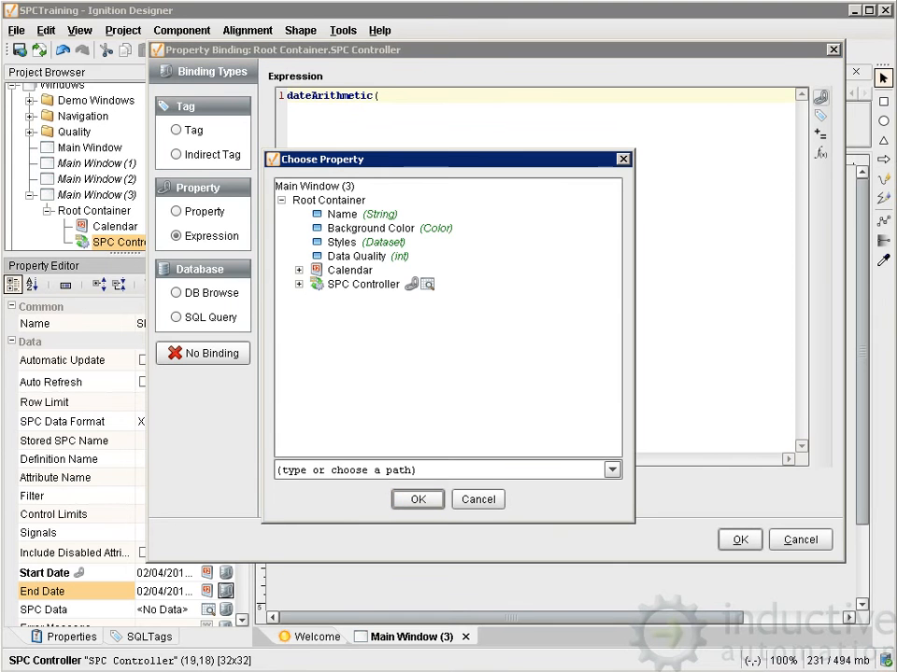
left_click(299, 270)
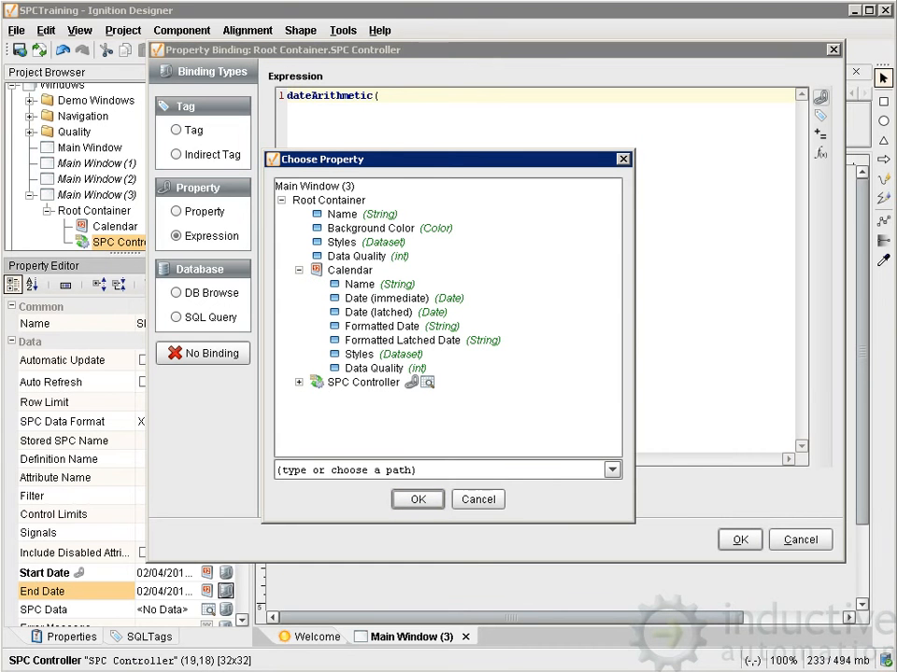
left_click(401, 299)
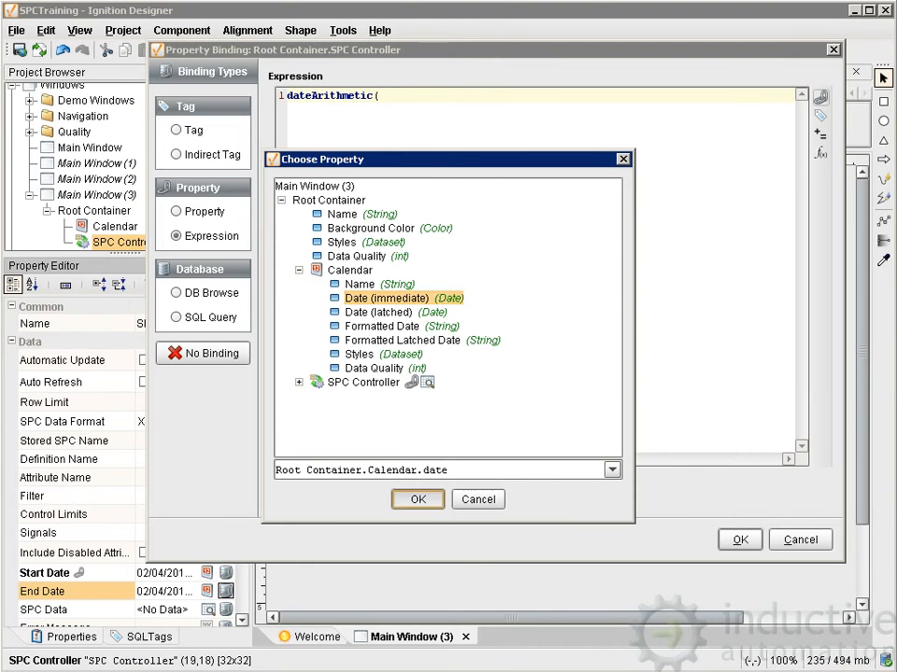
left_click(418, 498)
Complete the expression with the arguments 1 and 'day', and apply the End Date binding.
type(",")
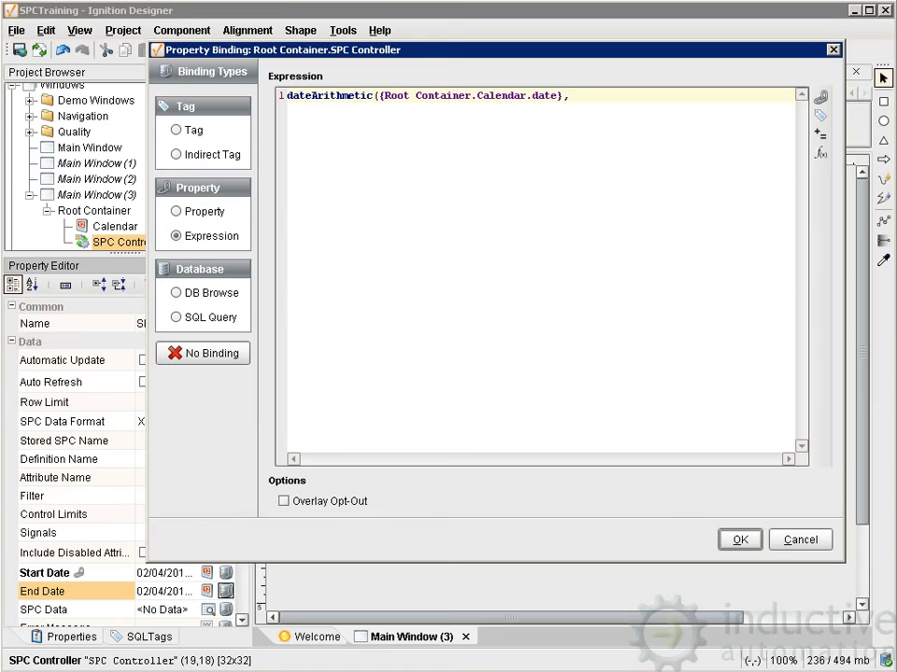
type(" 1, 'day')")
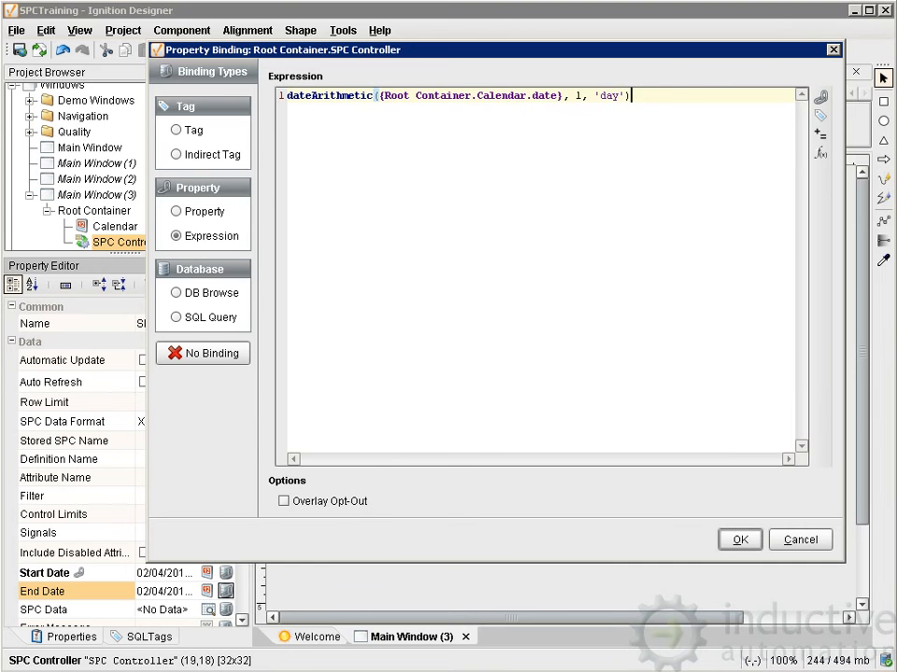
left_click(741, 540)
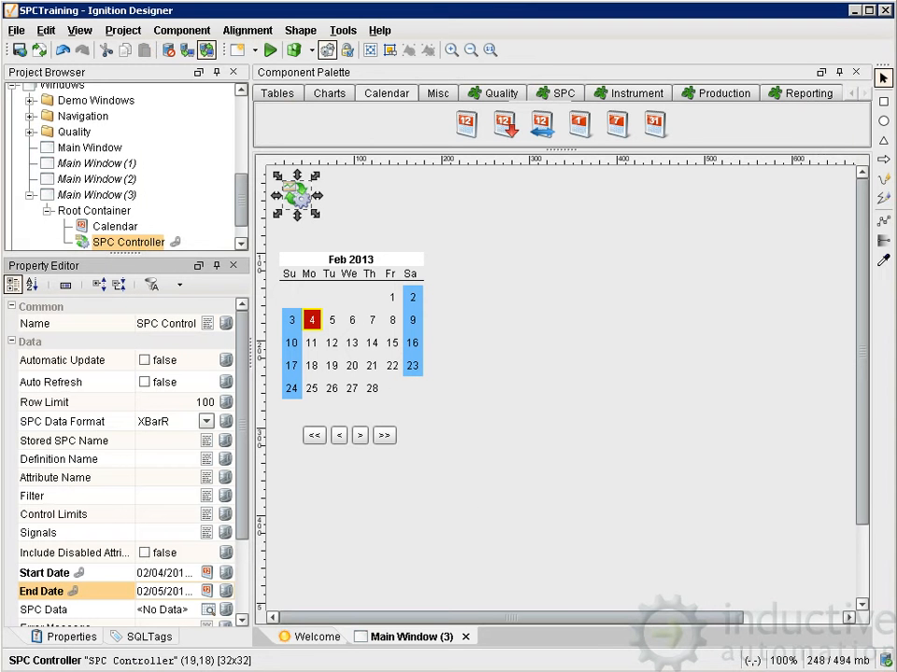
Enable Automatic Update on the SPC Controller and set its Stored SPC Name to SQLTag-Pressure.
left_click(76, 441)
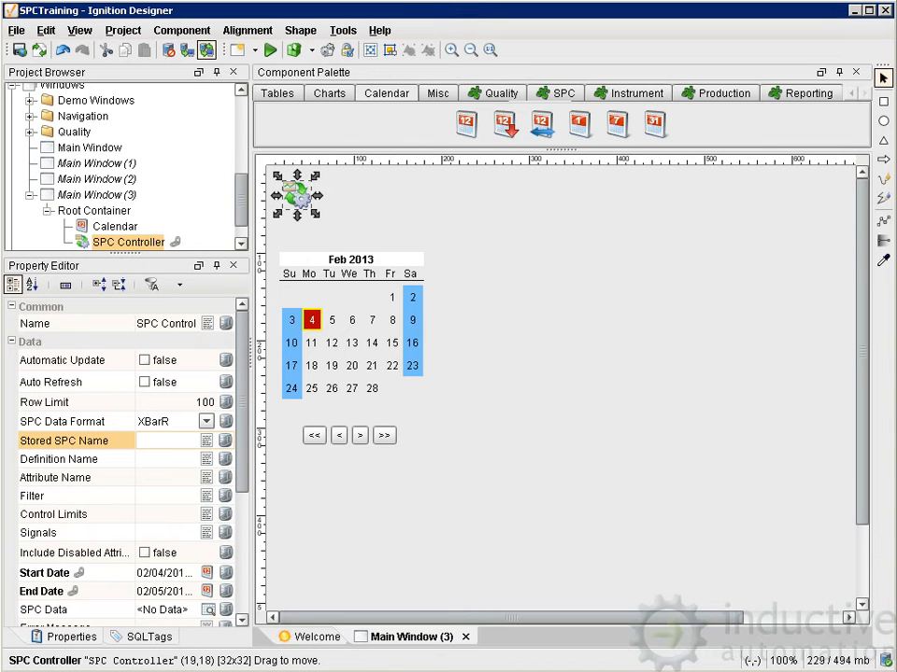
left_click(144, 361)
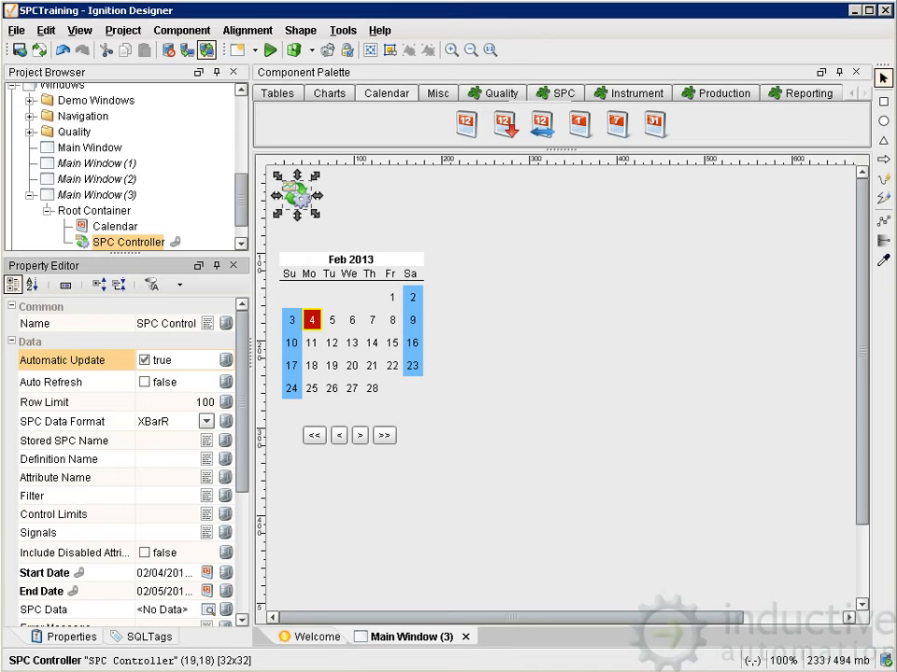
left_click(64, 441)
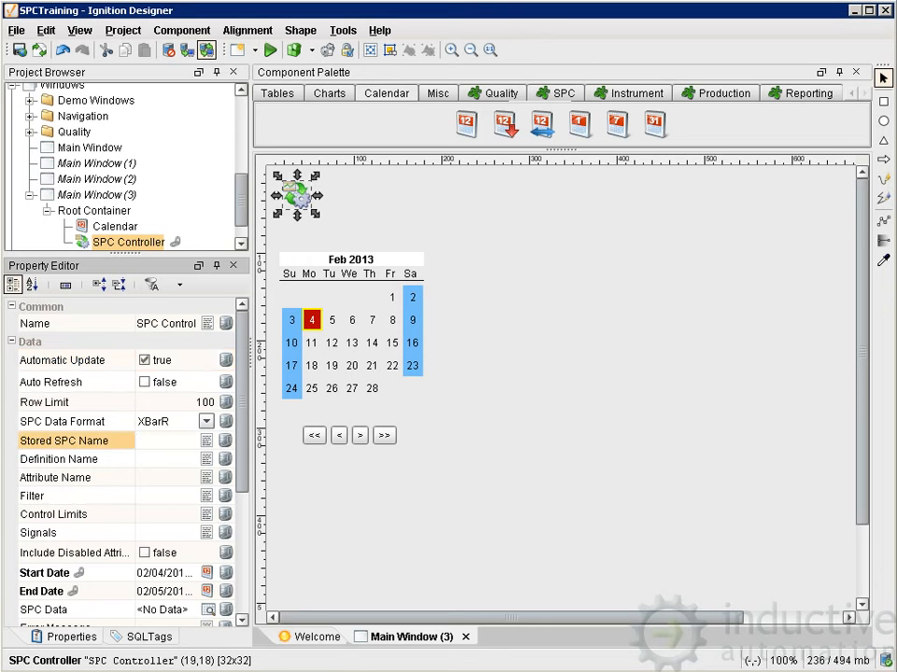
type("SQLTa")
type("g")
type("-Pres")
type("sure")
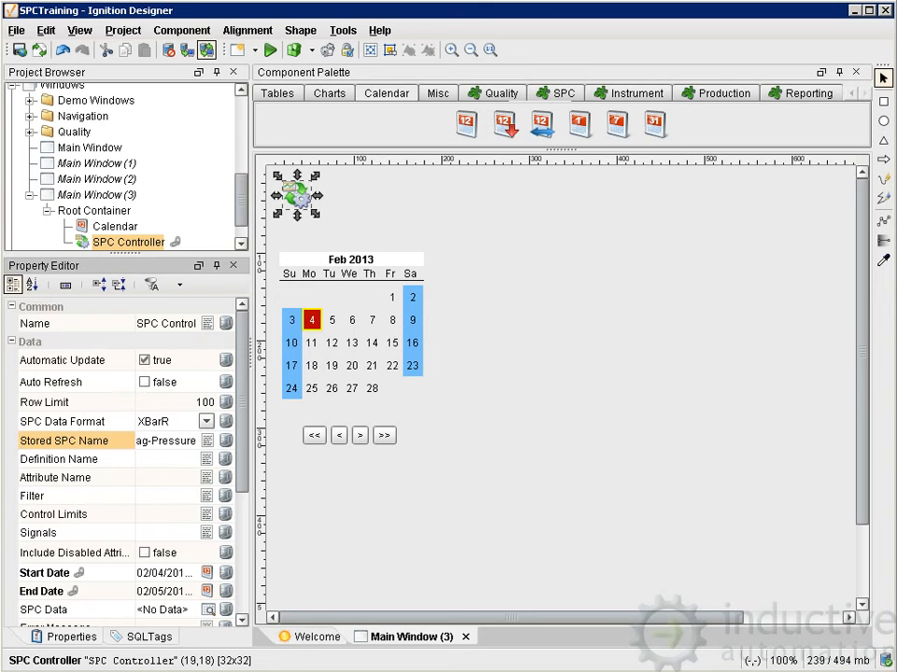
key("Return")
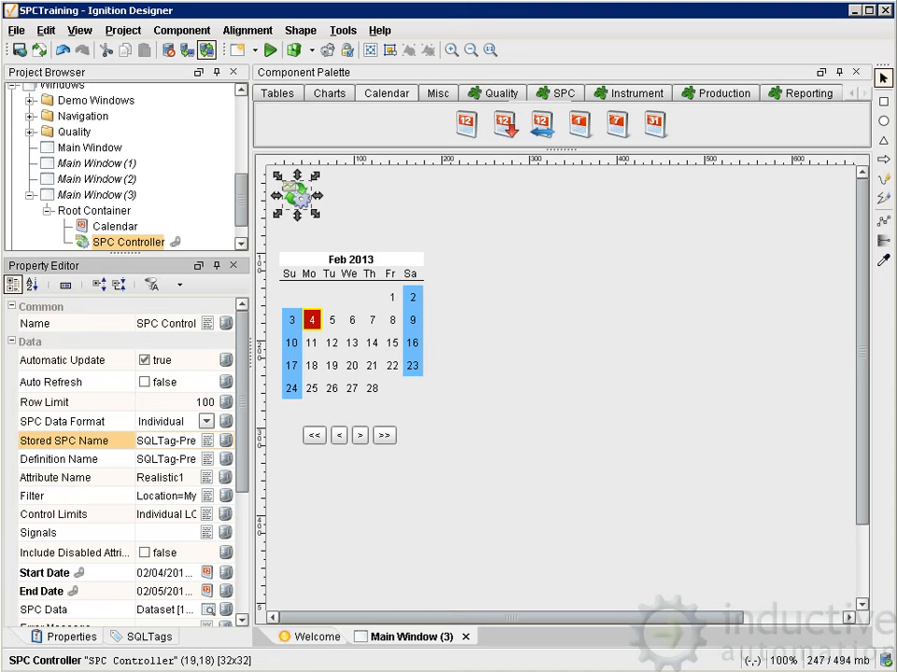
Place a Report Viewer to the right of the Calendar and narrow it to about 533 pixels wide.
left_click(801, 93)
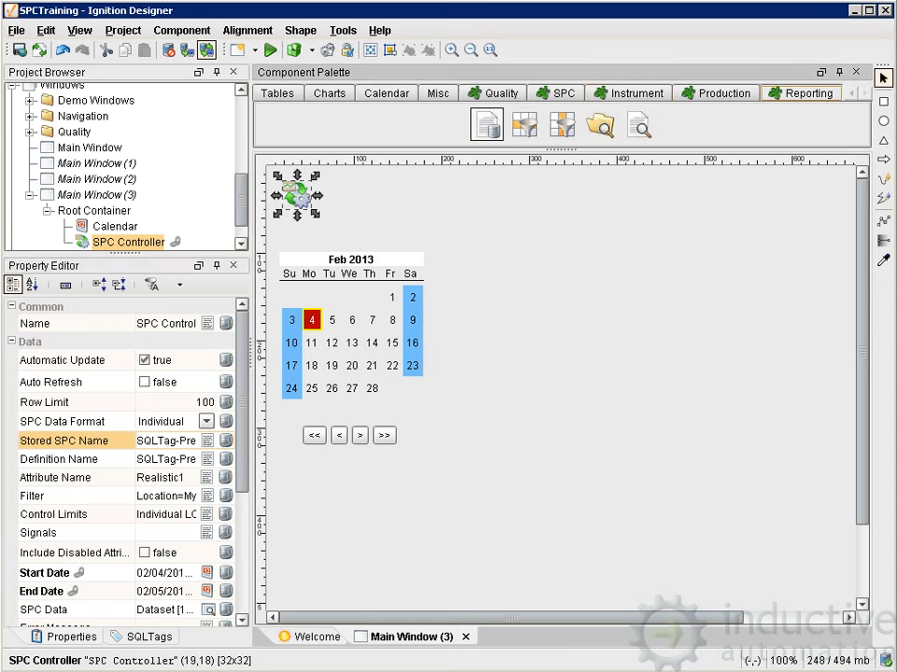
left_click(486, 124)
left_click(420, 427)
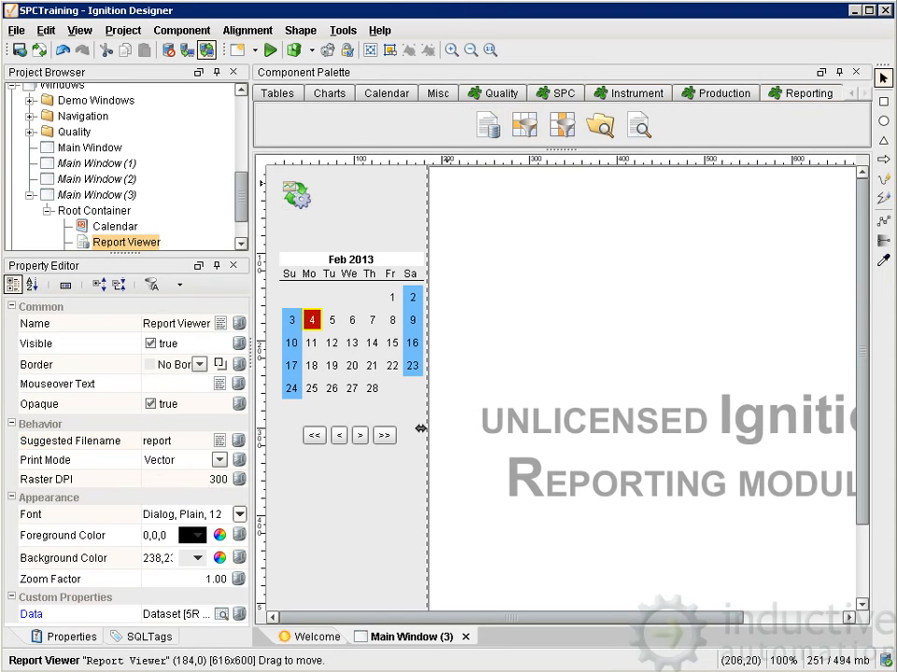
left_click_drag(646, 617, 747, 618)
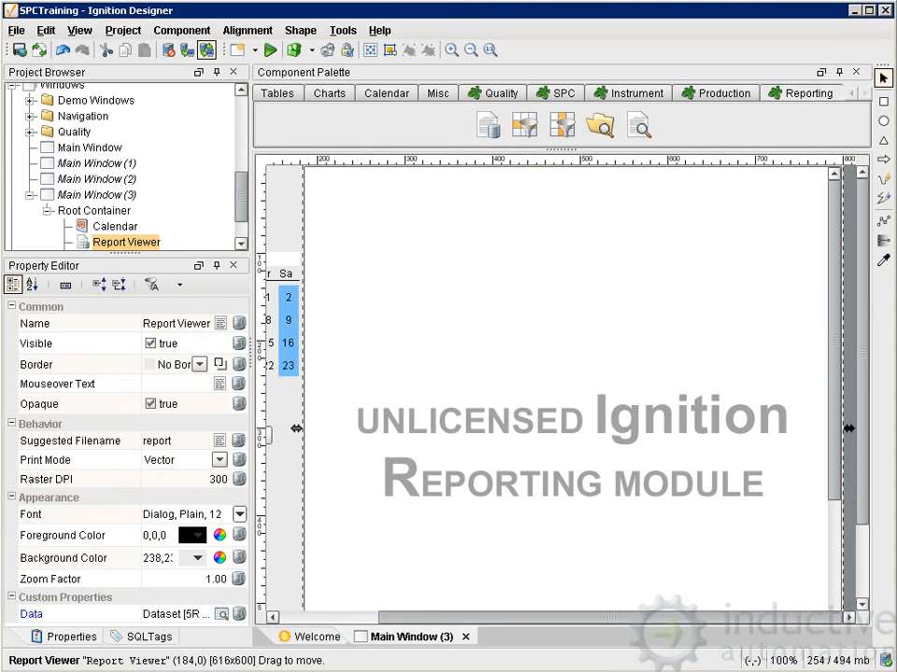
left_click_drag(849, 418, 778, 430)
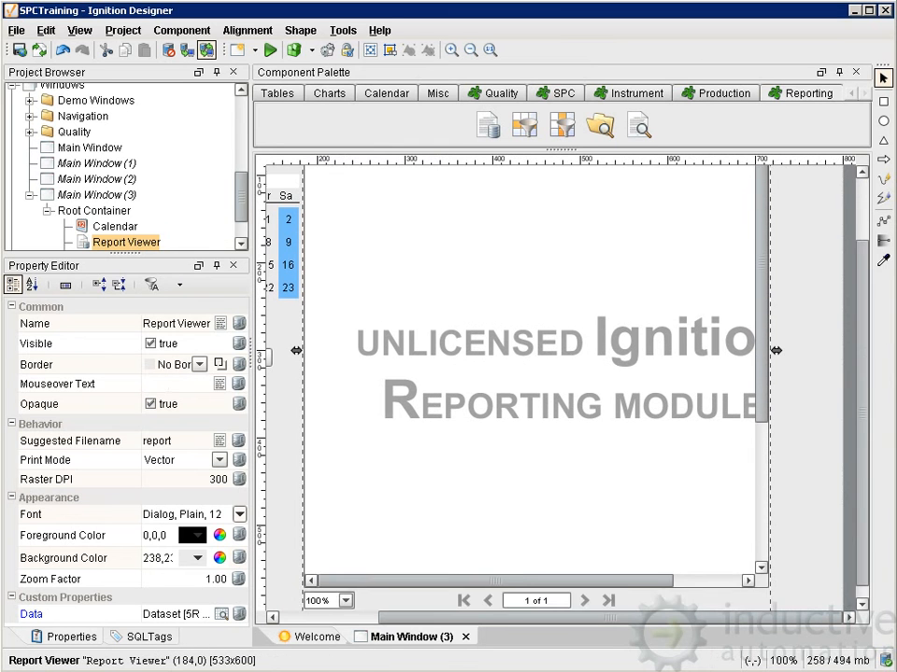
Shorten the Report Viewer to about 458 pixels high.
scroll(551, 607, "down", 1)
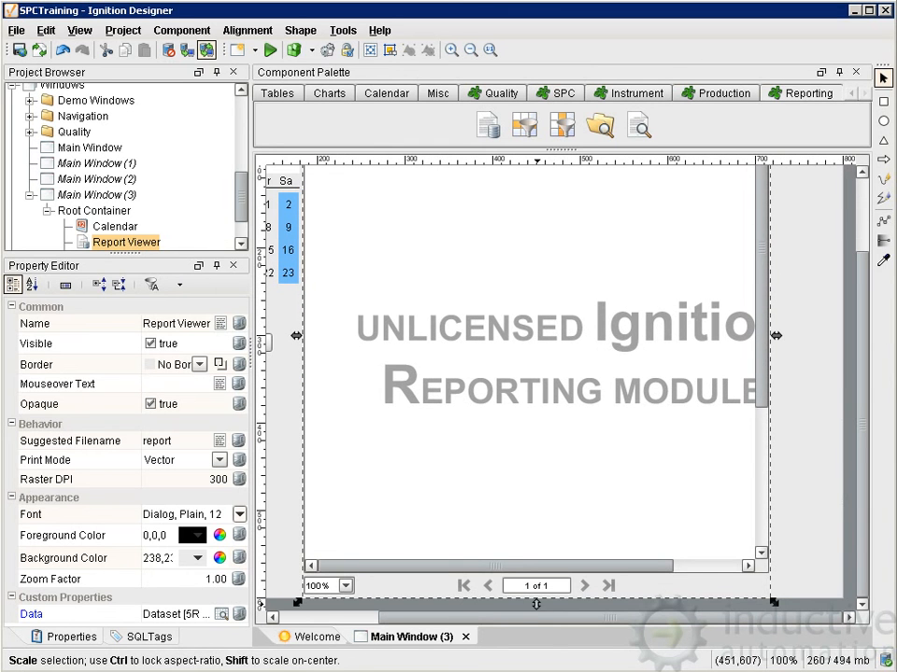
left_click_drag(536, 604, 534, 477)
scroll(419, 272, "left", 3)
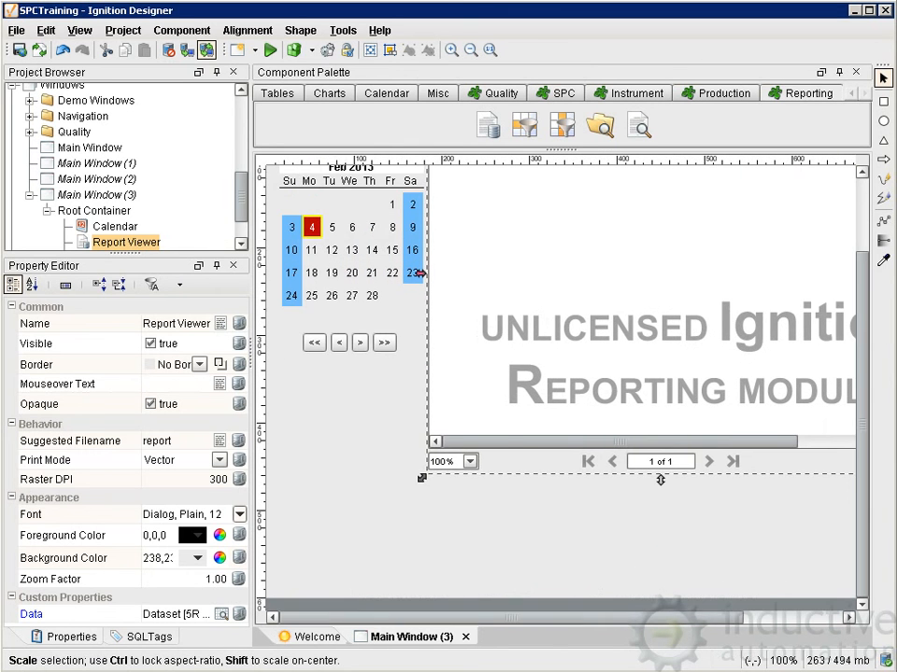
scroll(794, 429, "up", 3)
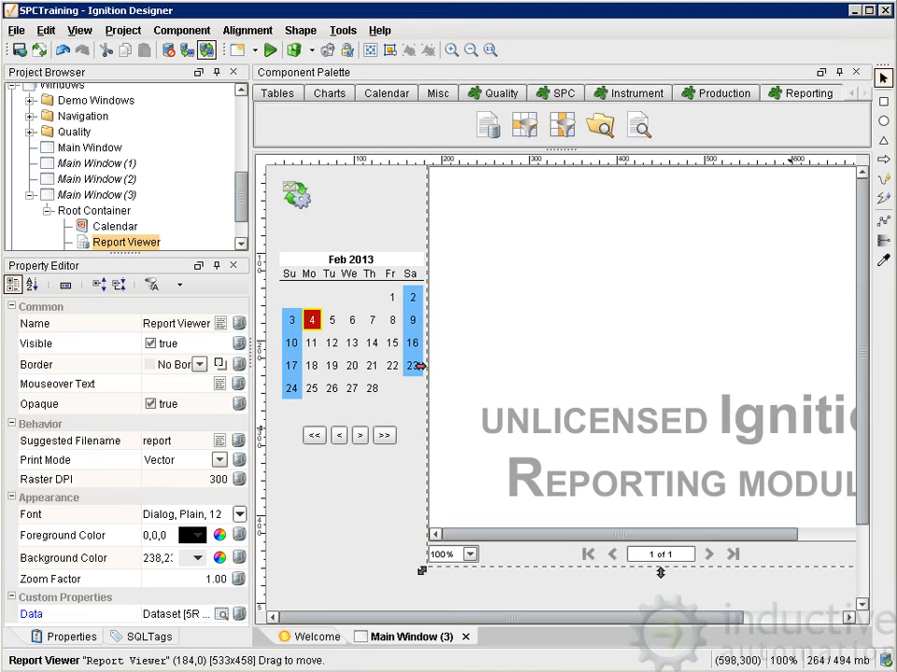
left_click_drag(560, 617, 599, 617)
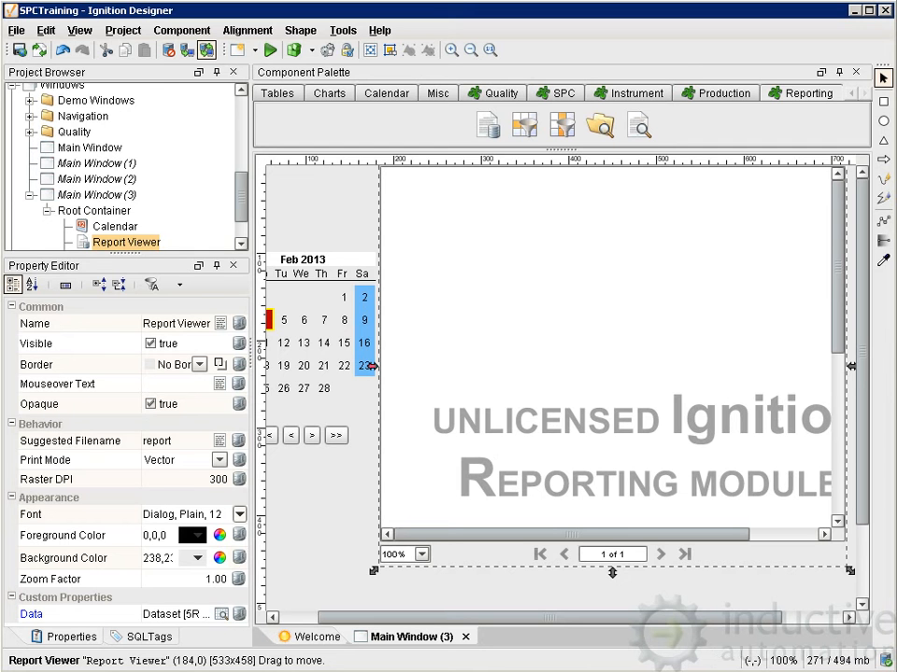
Bind the Report Viewer's Data property to the SPC Controller's SPC Data property.
left_click(239, 614)
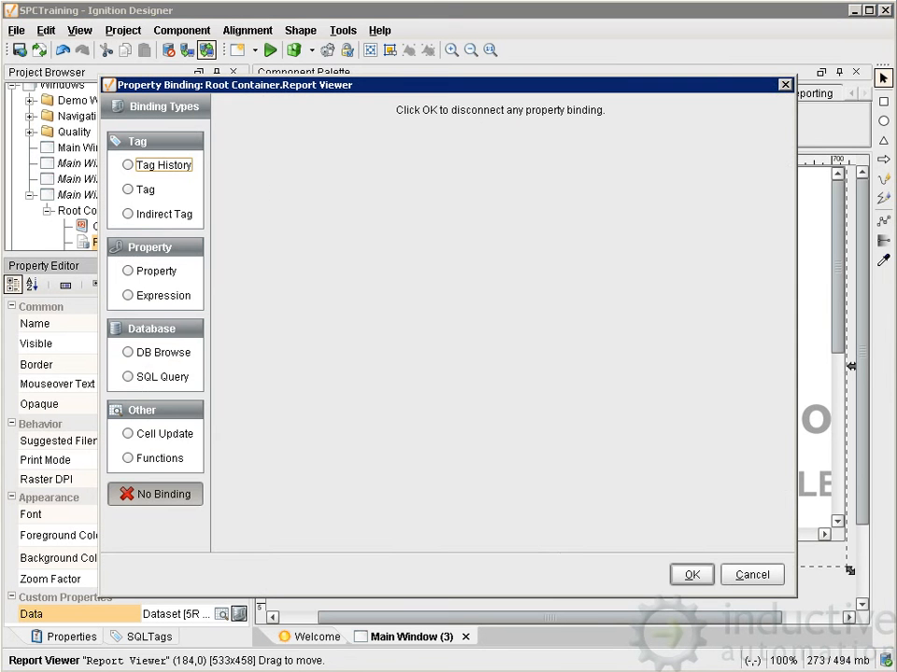
left_click(140, 271)
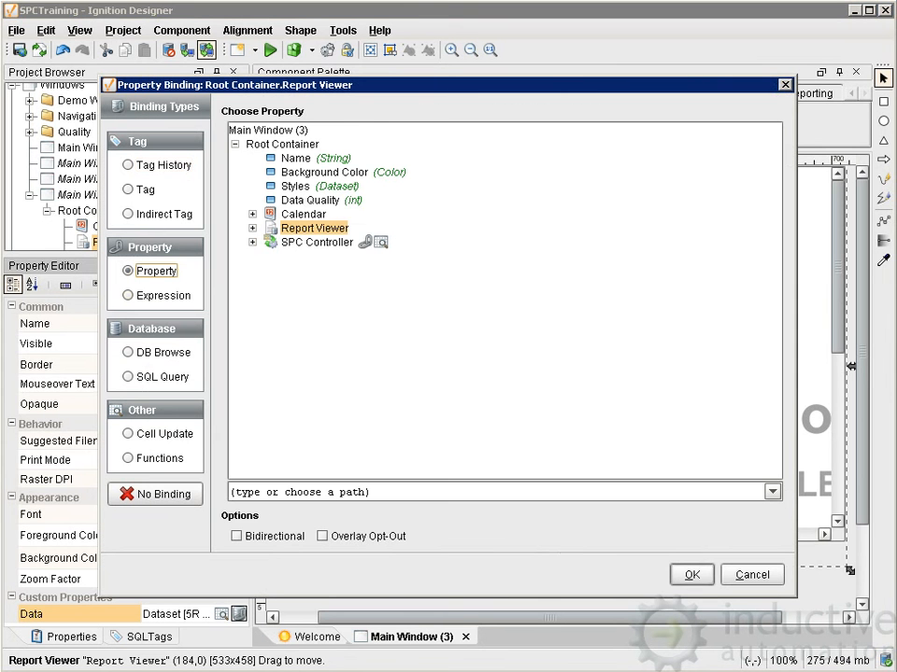
left_click(252, 242)
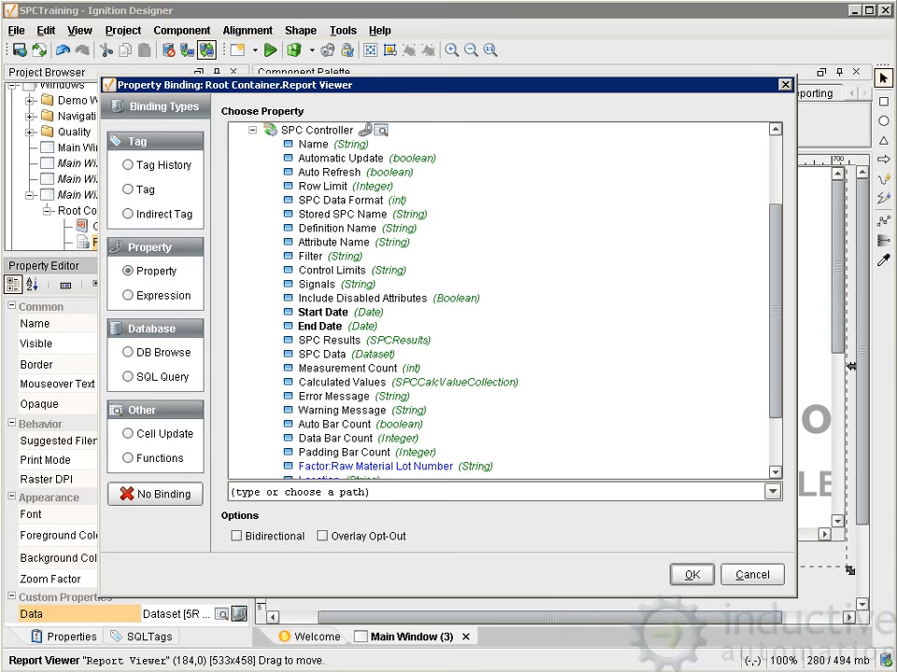
left_click(323, 355)
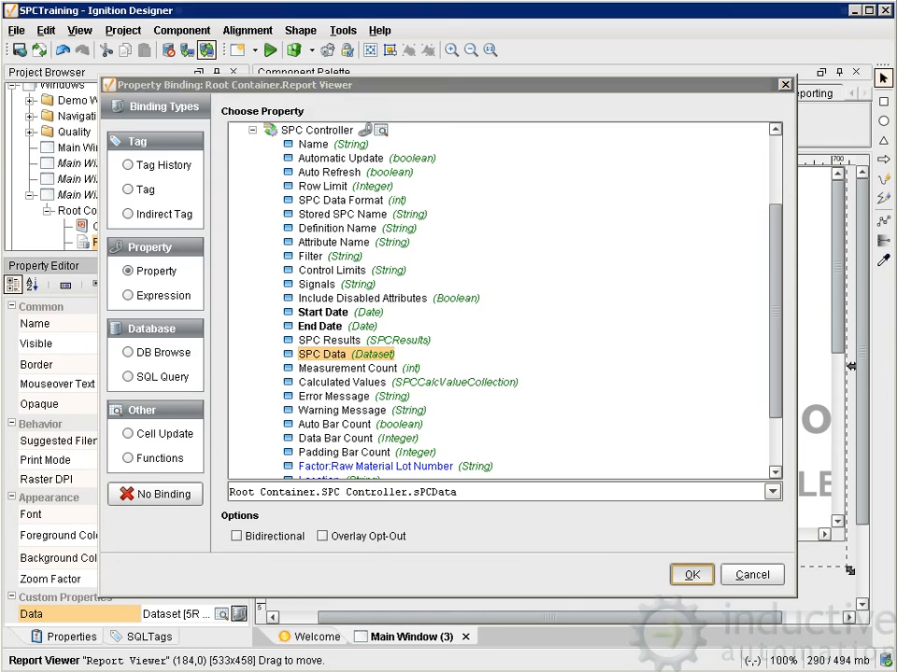
left_click(691, 574)
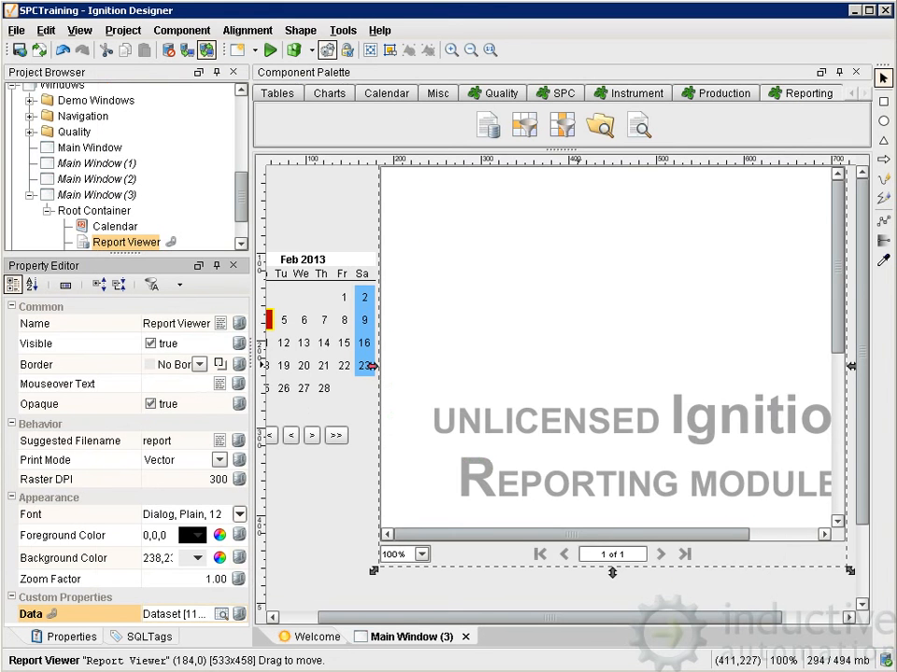
Open the Report Viewer's Report Designer customizer and list the keys contained in the Data dataset.
right_click(572, 324)
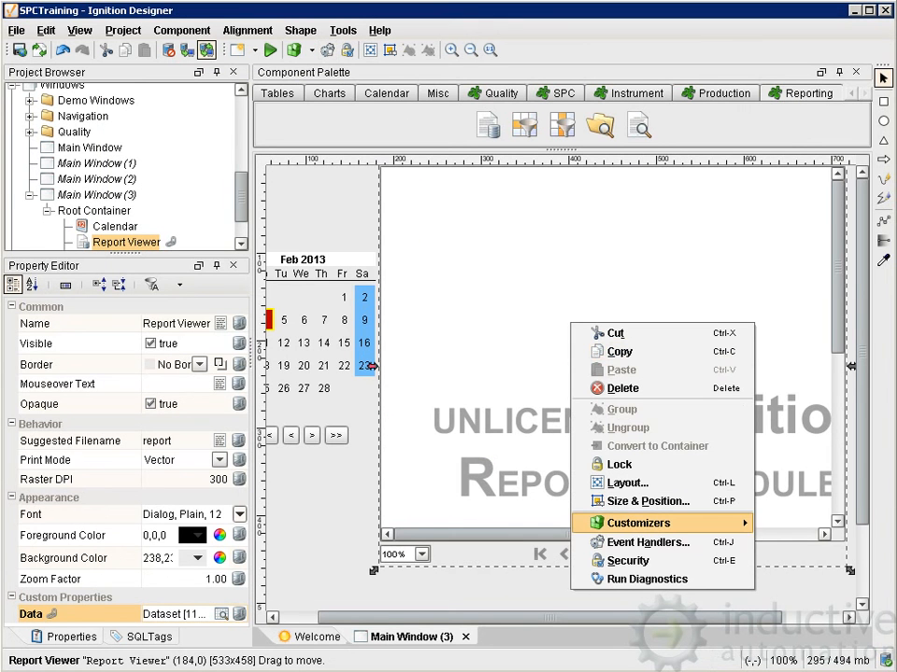
mouse_move(639, 523)
left_click(812, 522)
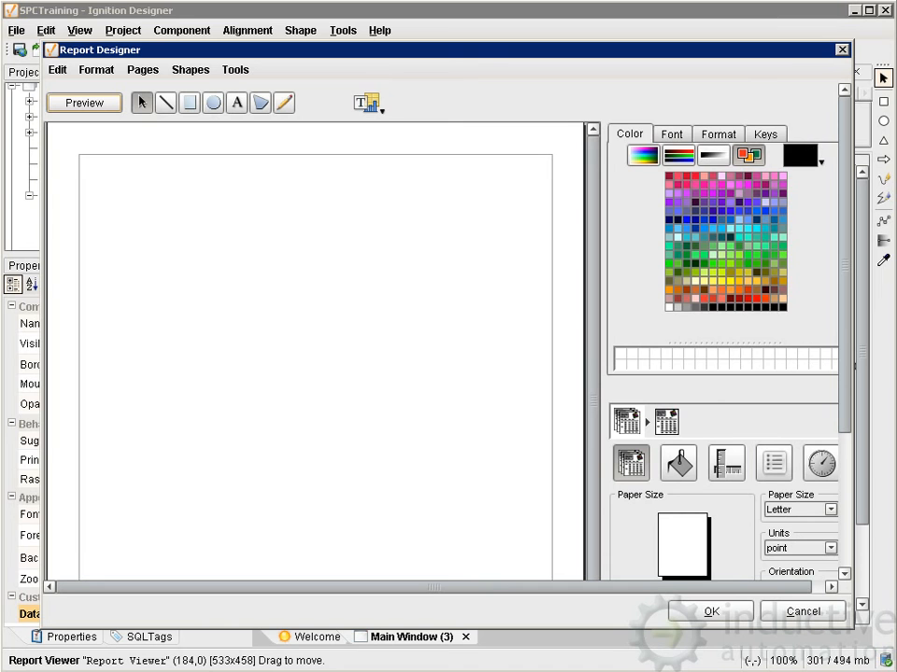
left_click(765, 135)
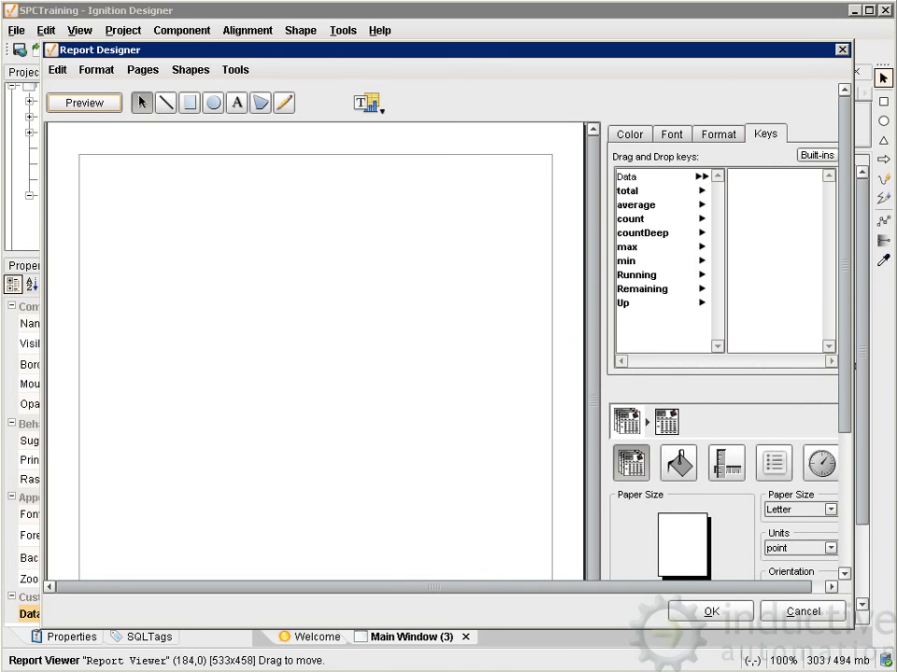
left_click(628, 177)
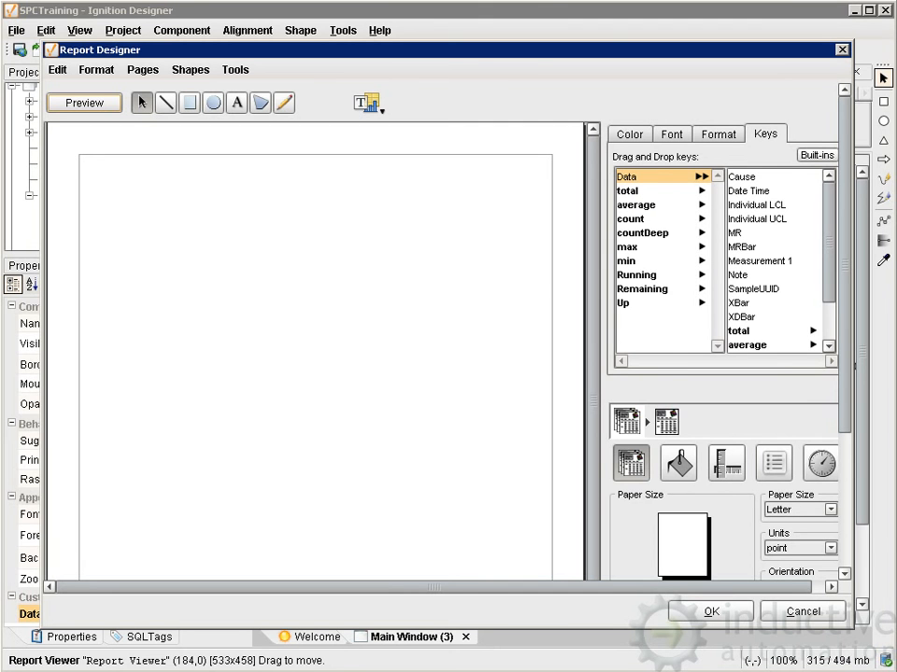
Add a Line Graph to the report page and enlarge it to span nearly the full width between the margins.
left_click(368, 104)
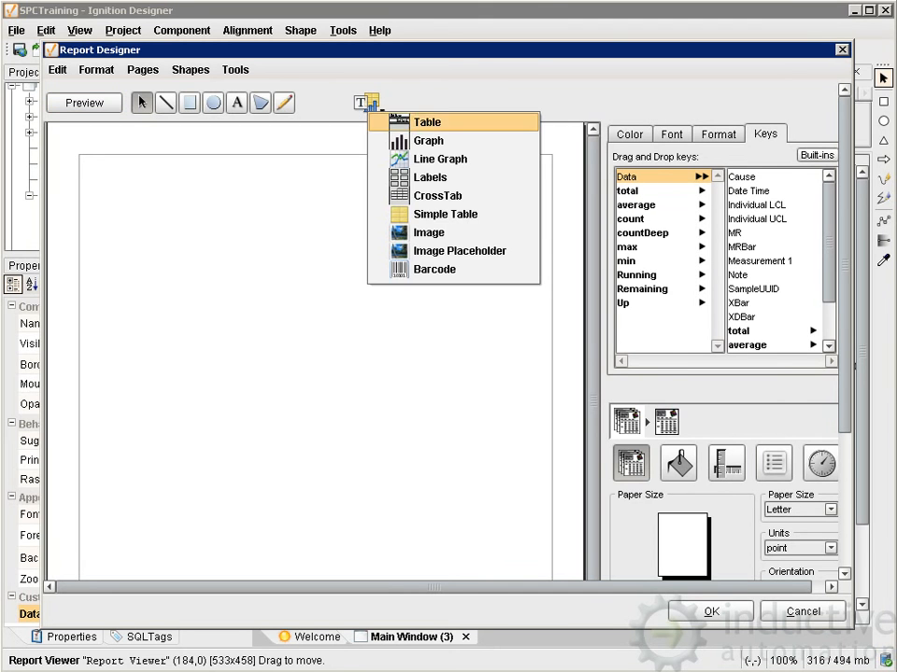
left_click(440, 159)
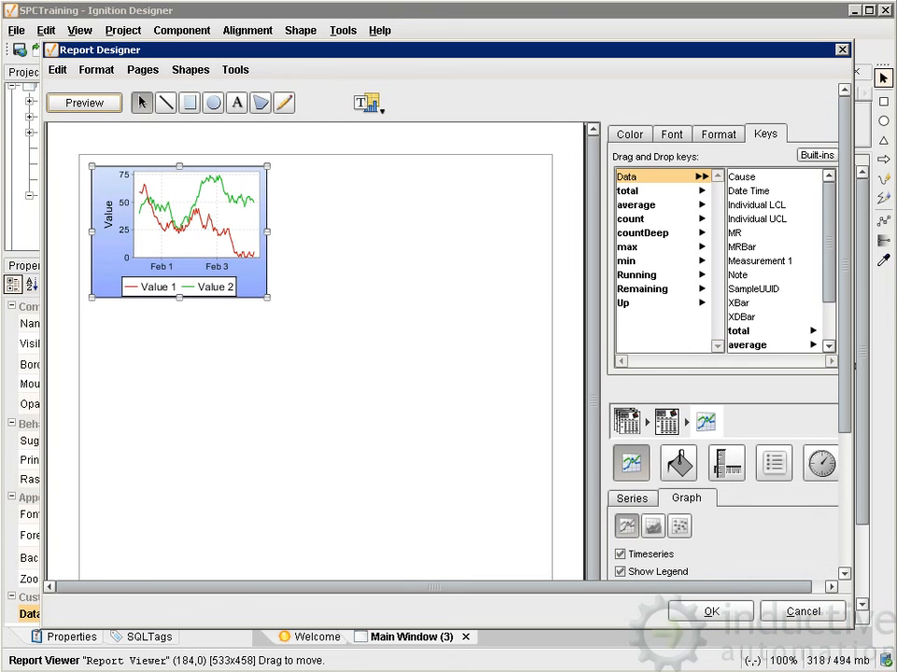
left_click_drag(267, 297, 538, 438)
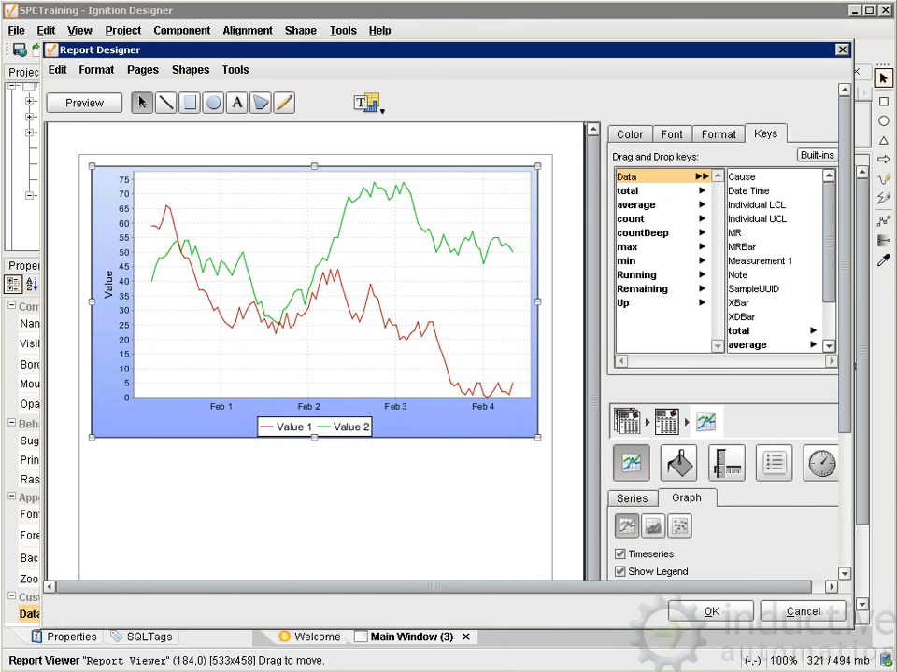
Turn off the stroke and the gradient fill of the line graph.
left_click_drag(844, 360, 844, 467)
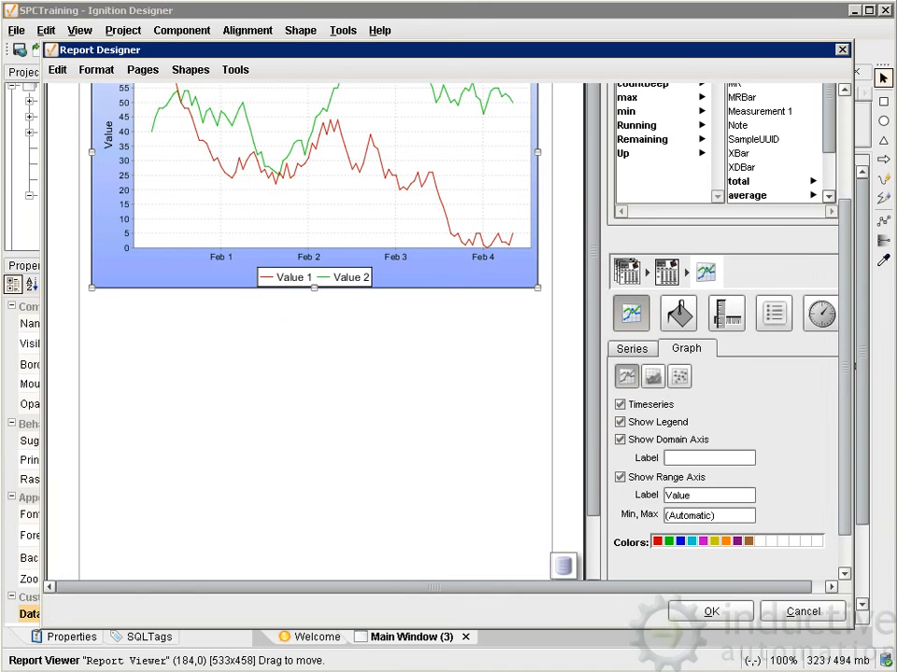
left_click_drag(844, 467, 844, 483)
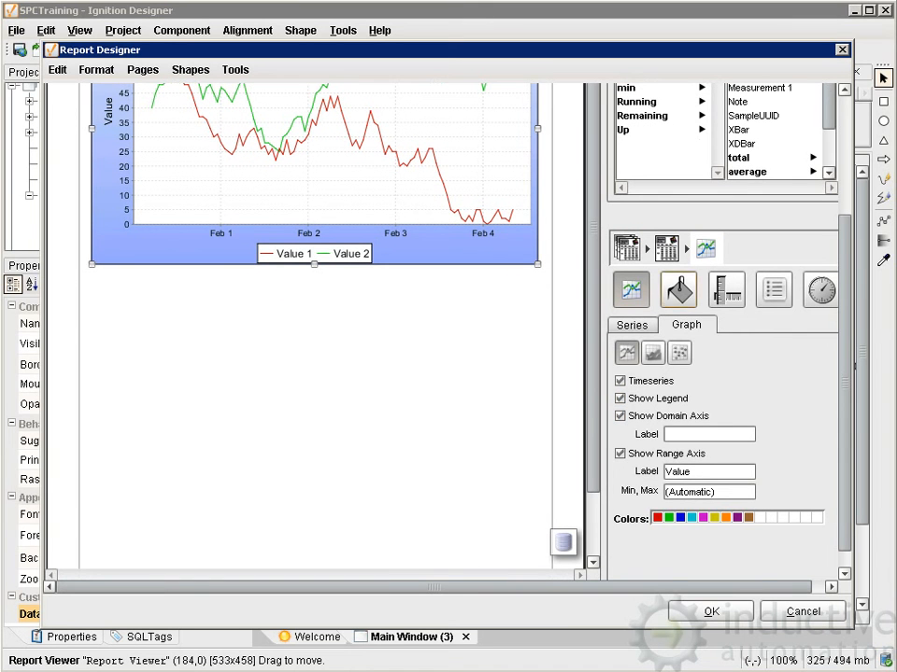
left_click(679, 290)
left_click(620, 345)
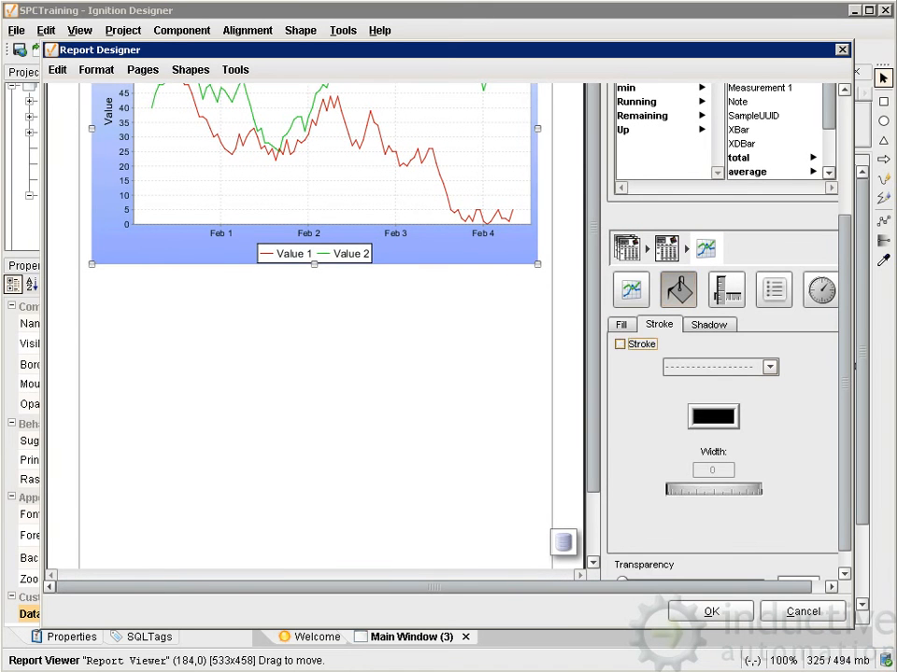
left_click(621, 325)
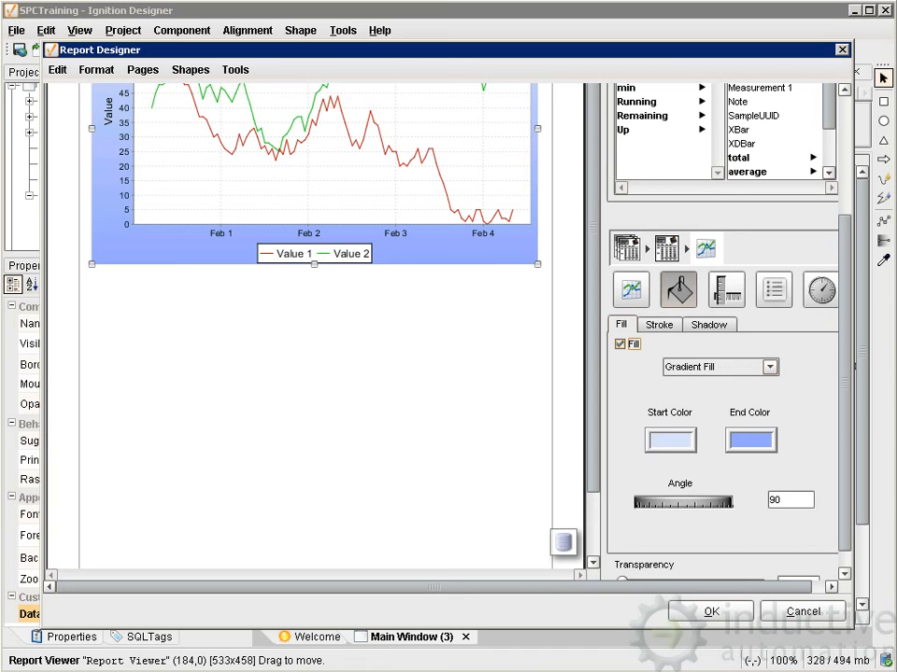
left_click(620, 345)
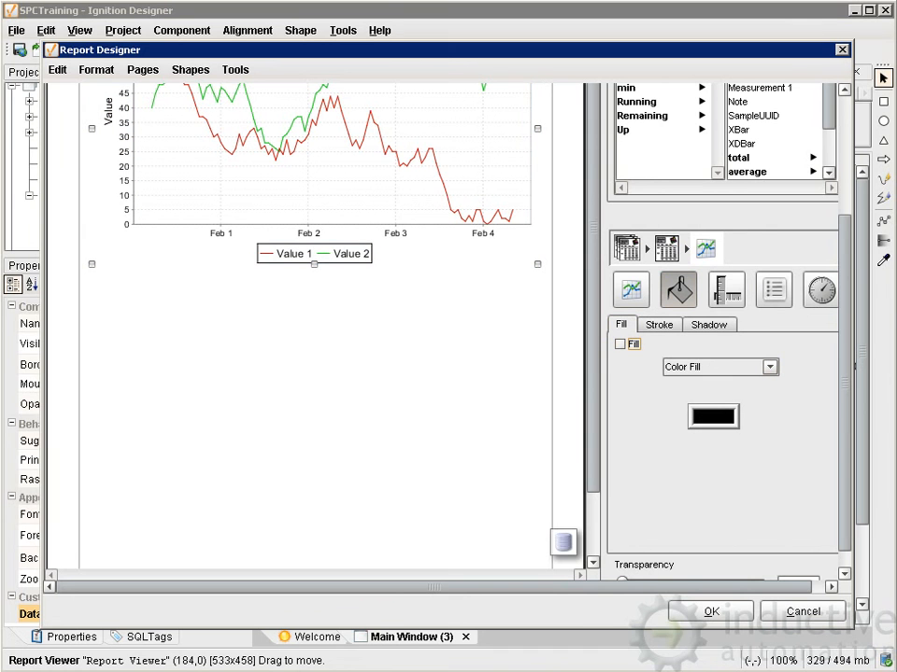
Set the Dataset Key of the line graph's series to Data.
left_click(630, 290)
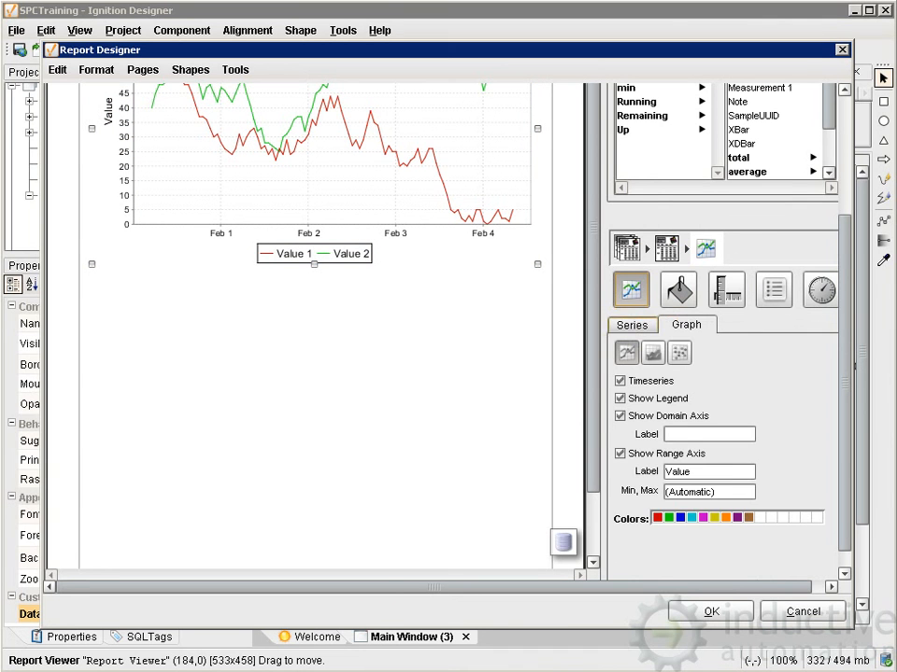
left_click(632, 325)
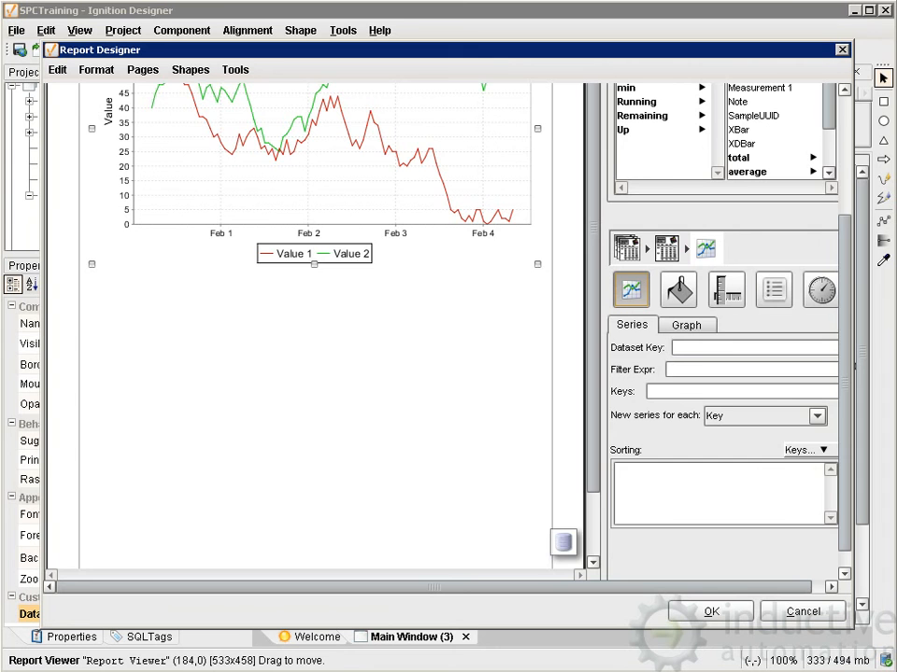
scroll(439, 327, "up", 5)
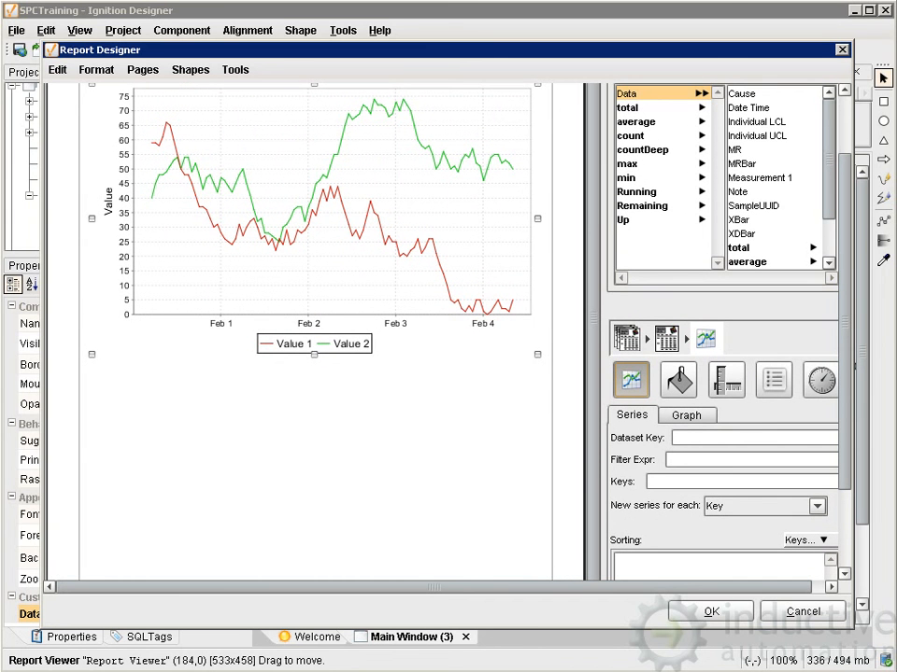
left_click_drag(627, 94, 695, 437)
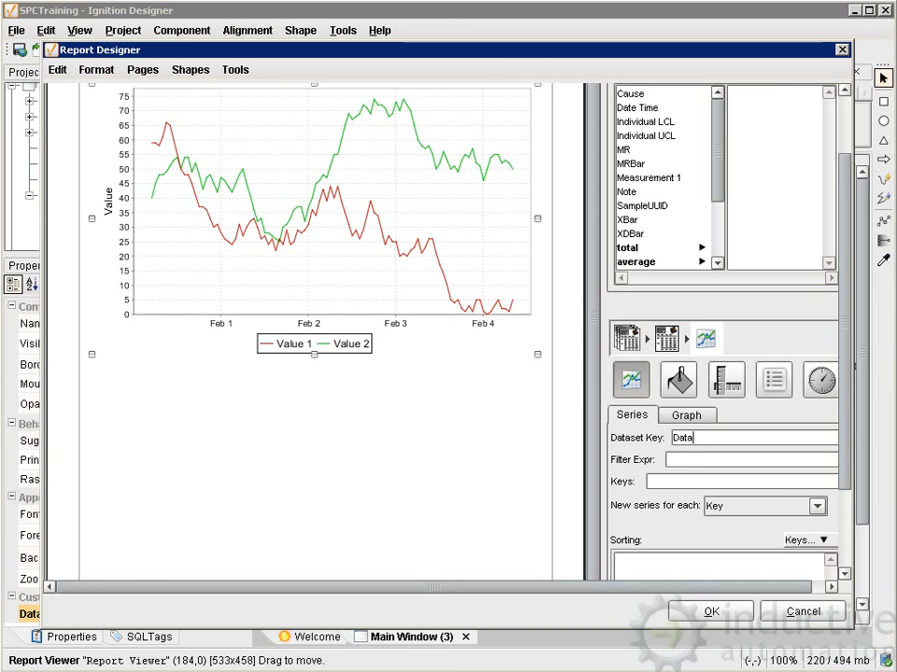
Enter Date Time and XBar, separated by commas, as the first series keys of the line graph.
left_click_drag(844, 322, 844, 304)
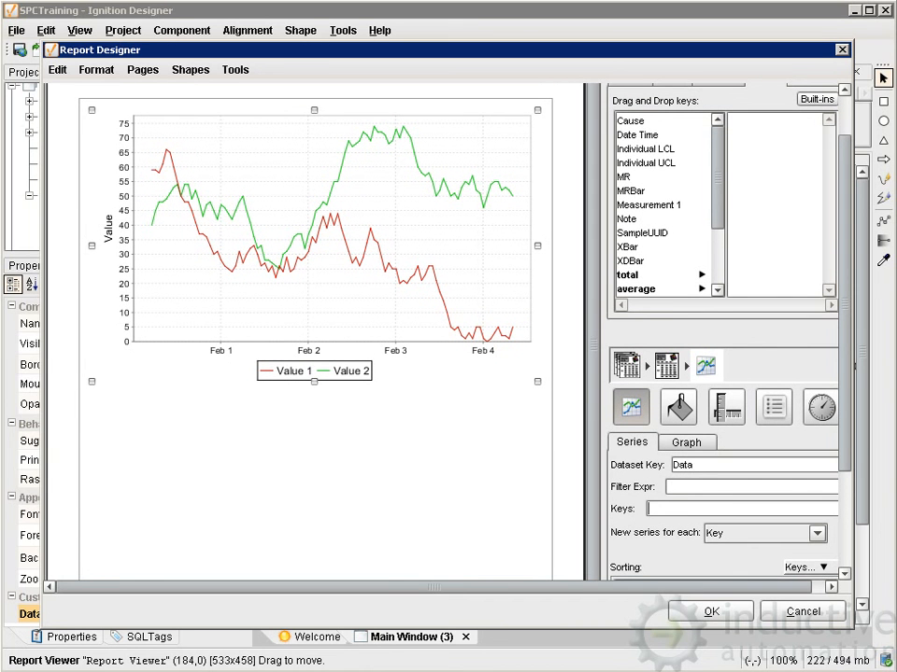
left_click(638, 135)
left_click_drag(638, 134, 691, 509)
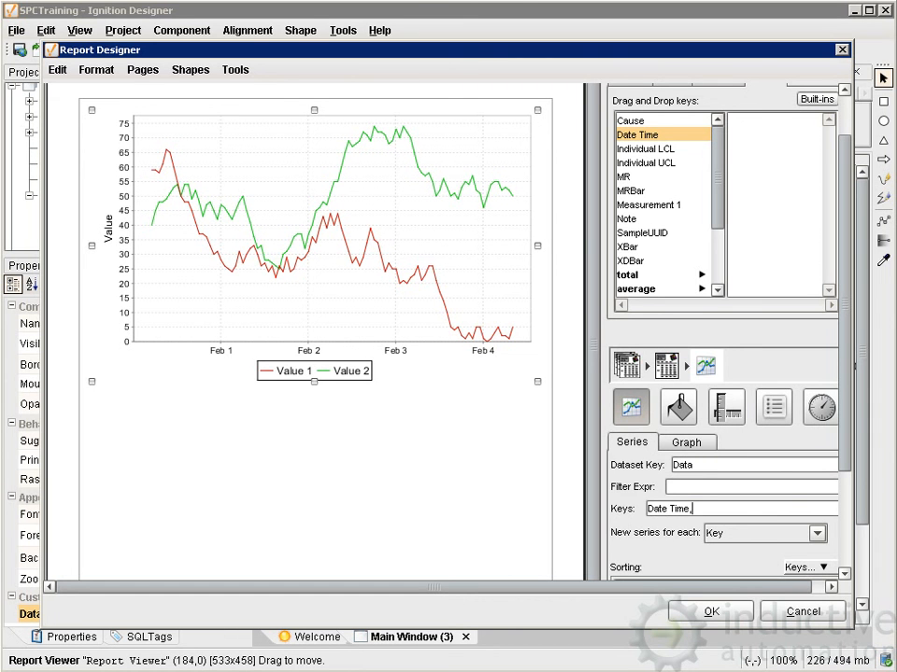
type(",")
left_click(653, 247)
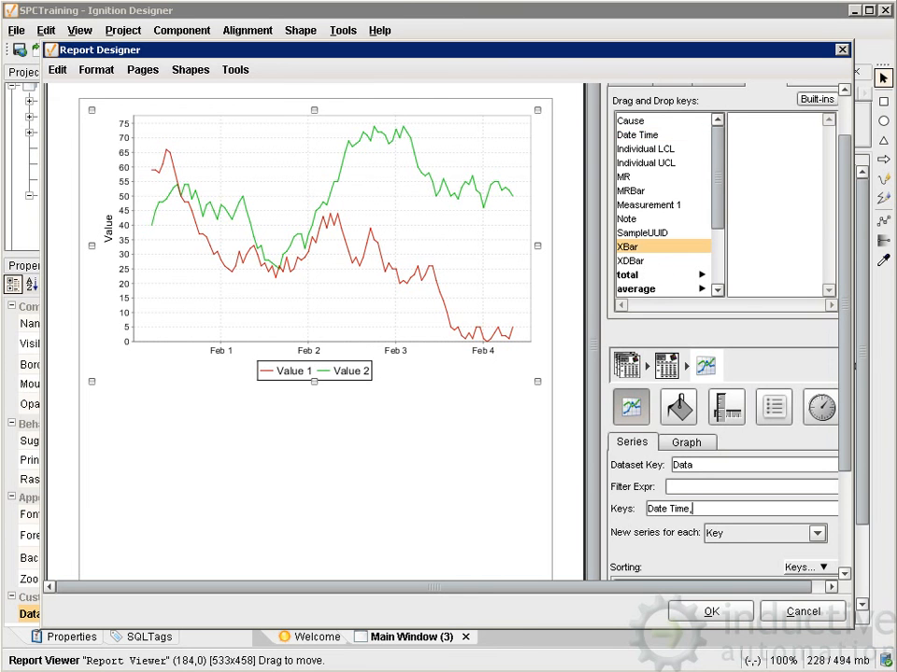
left_click_drag(653, 246, 696, 509)
type(",")
Append Individual LCL, Individual UCL and XDBar, separated by commas, to the line graph's series keys.
left_click_drag(645, 149, 715, 509)
type(",Individual LCL,")
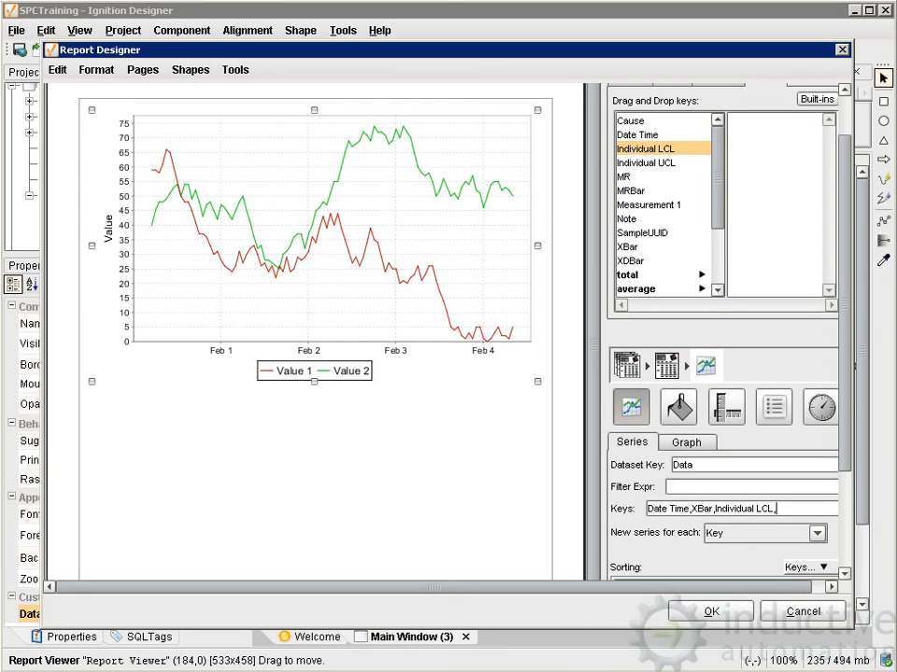
left_click(646, 162)
left_click_drag(646, 163, 715, 509)
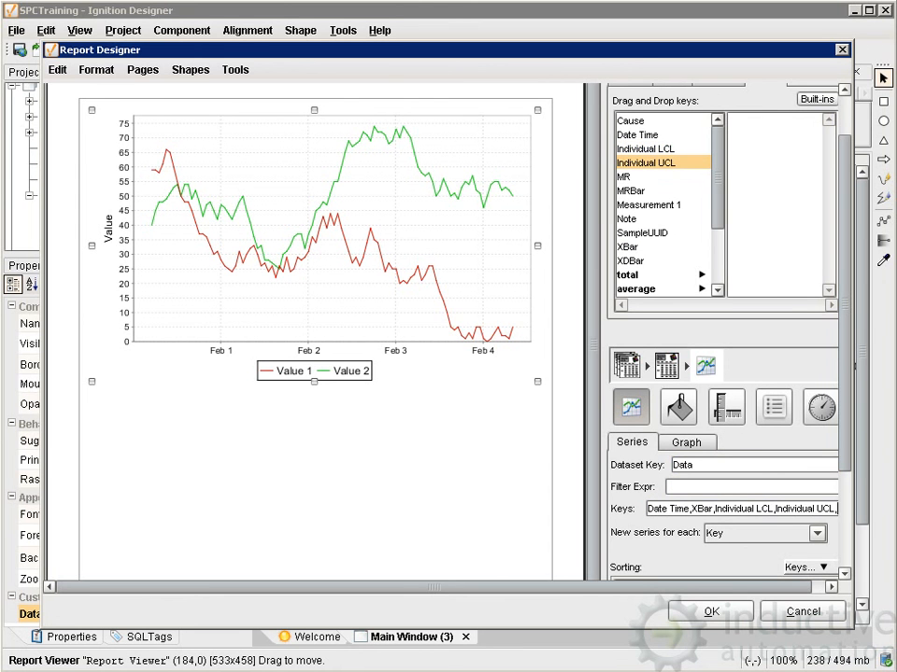
type(",")
left_click_drag(630, 261, 714, 509)
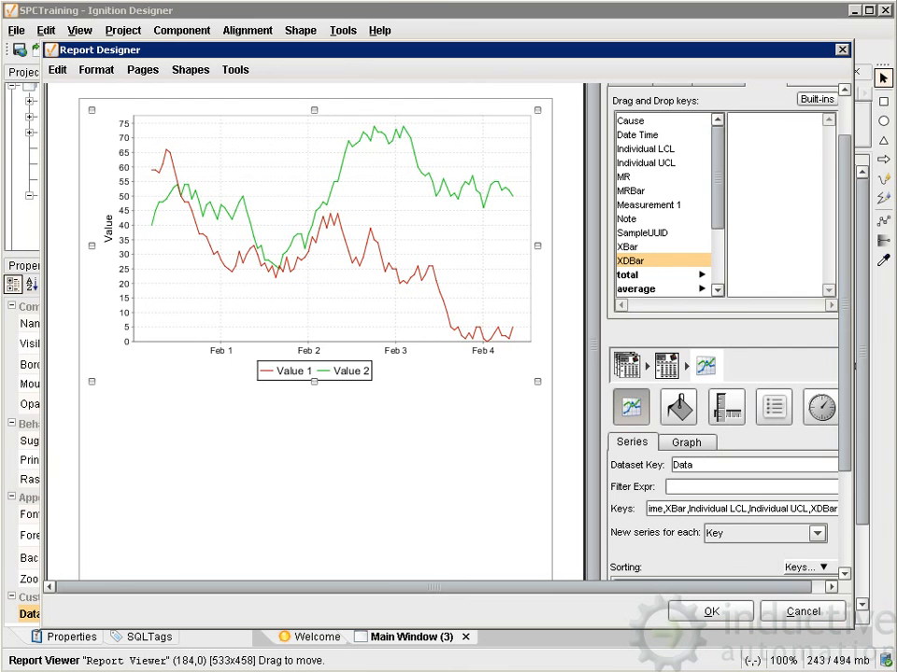
Add Date Time as a sorting key for the line graph's series.
scroll(449, 327, "down", 3)
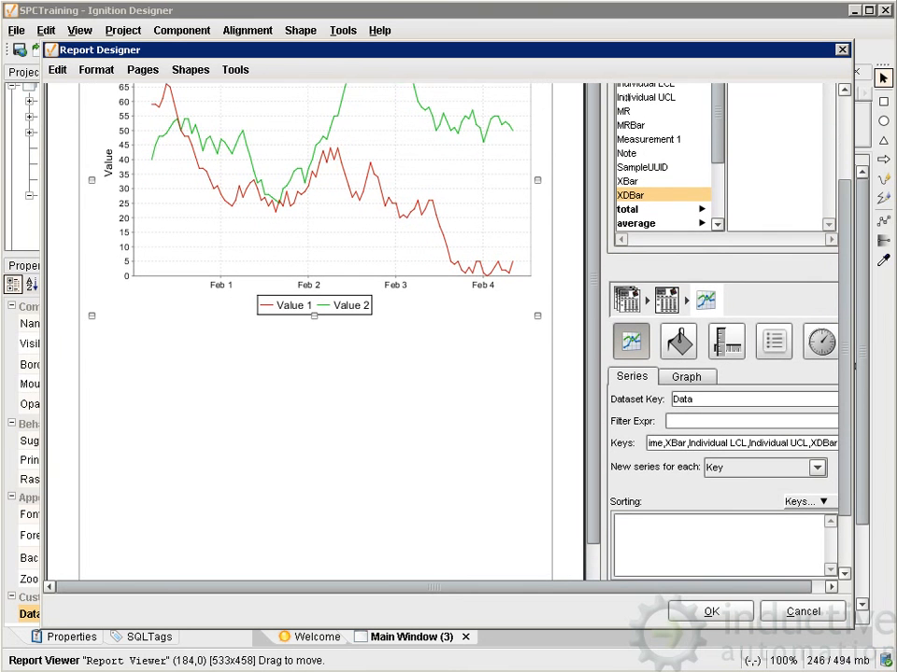
scroll(626, 96, "down", 1)
left_click(805, 500)
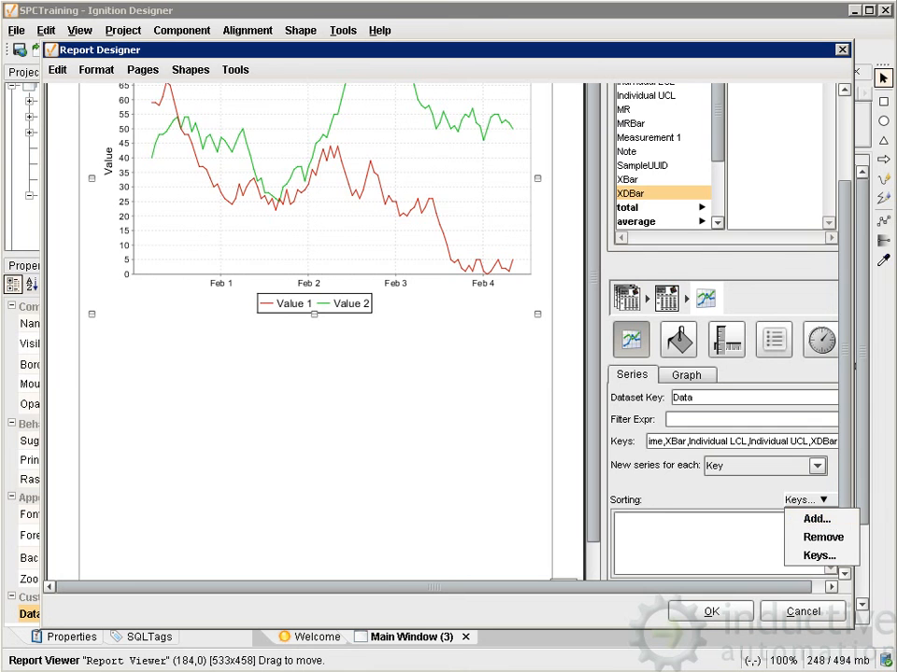
scroll(449, 326, "up", 3)
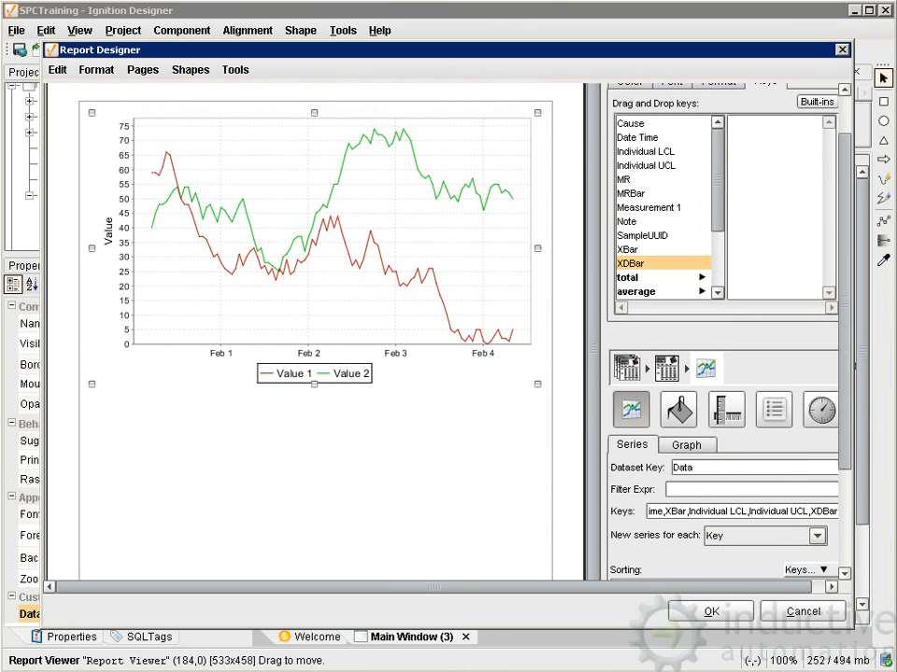
scroll(448, 327, "down", 3)
left_click(805, 491)
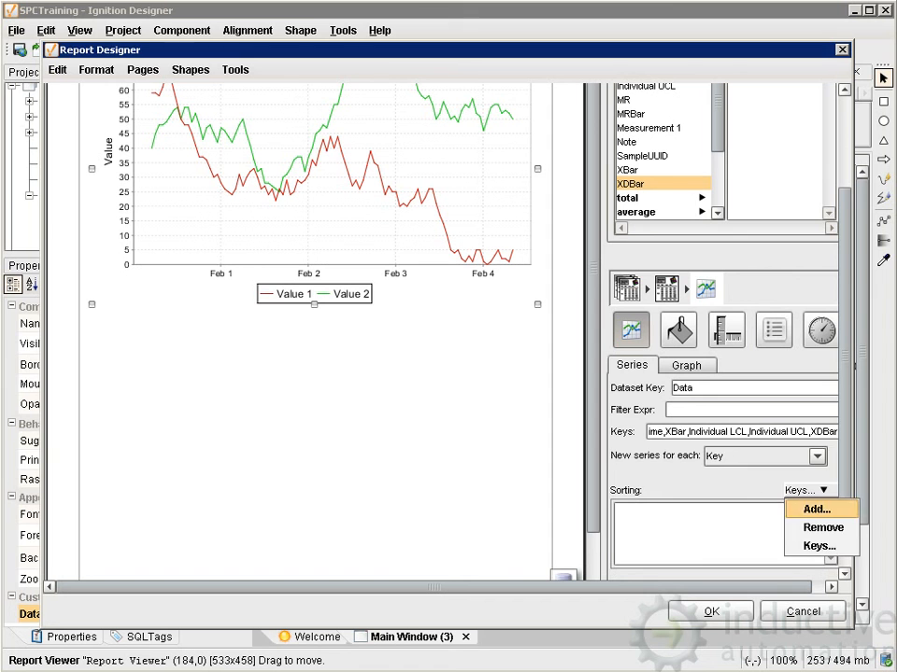
left_click(809, 508)
type("Da")
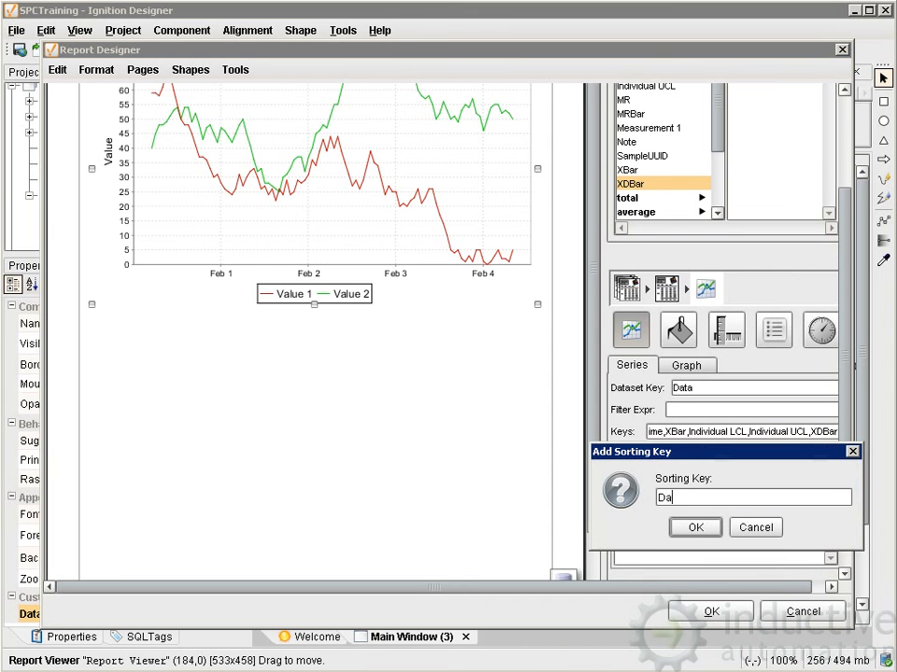
type("te Time")
key("Return")
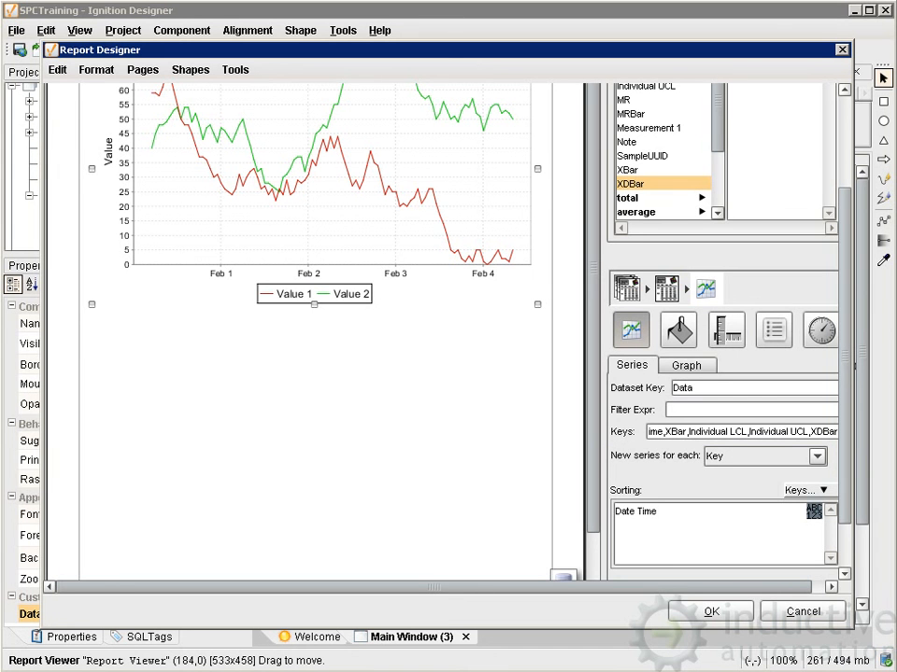
Set the line graph's first series color to light blue and its second and third series colors to orange.
left_click_drag(845, 355, 844, 326)
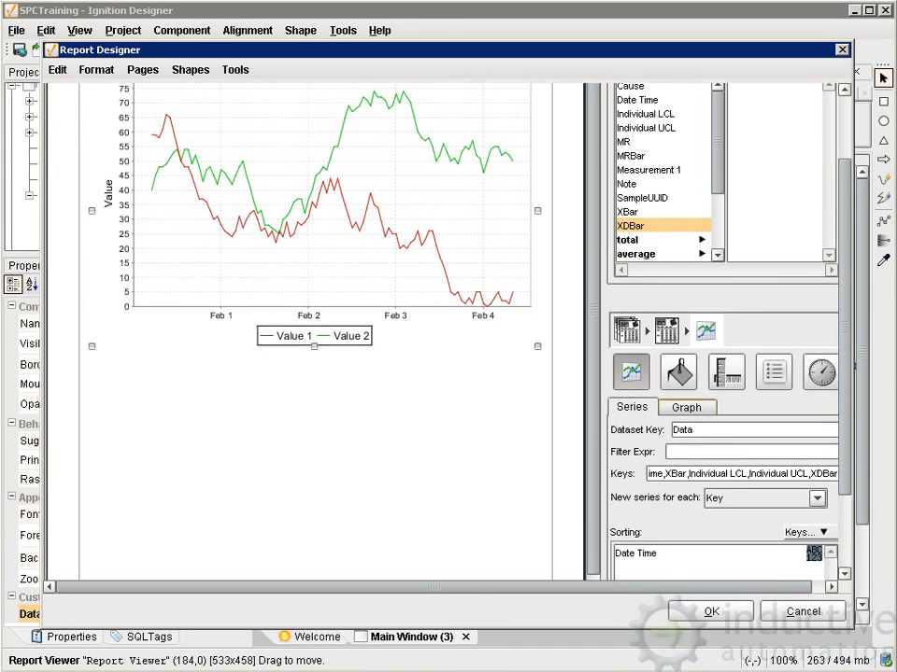
left_click(686, 407)
left_click_drag(844, 369, 844, 397)
left_click(657, 536)
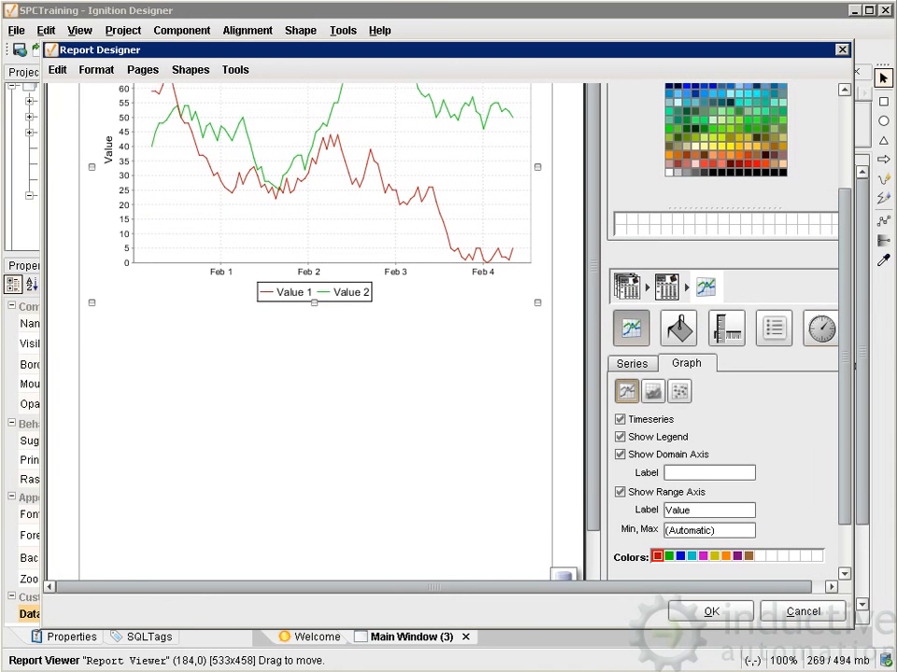
left_click(679, 93)
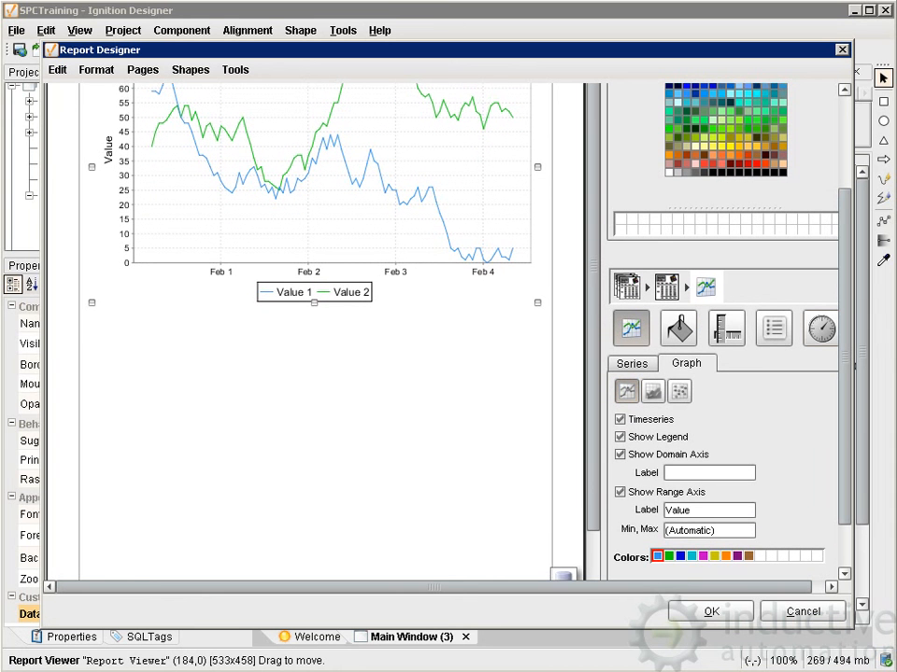
left_click(668, 557)
left_click(678, 155)
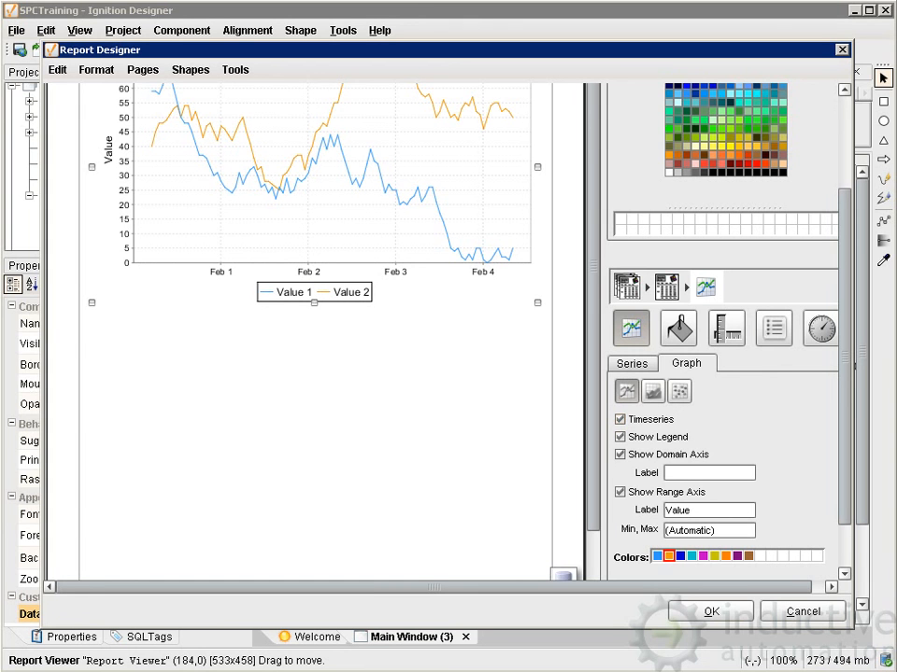
left_click(680, 557)
left_click(688, 155)
Set the line graph's fourth series color to green and accept the report design.
left_click(692, 557)
left_click(631, 363)
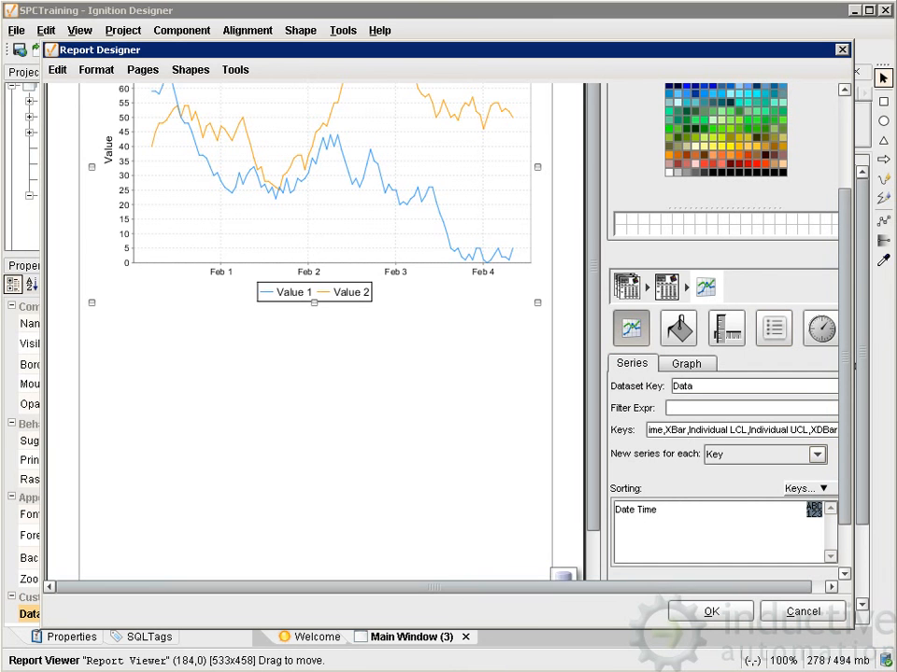
left_click(687, 363)
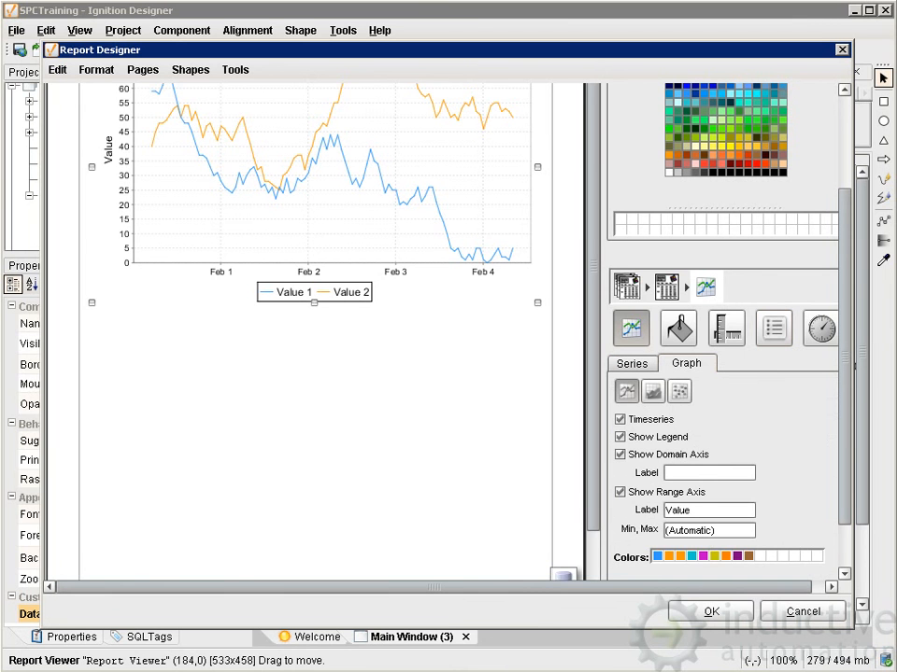
left_click(691, 557)
left_click(691, 129)
left_click_drag(845, 373, 844, 342)
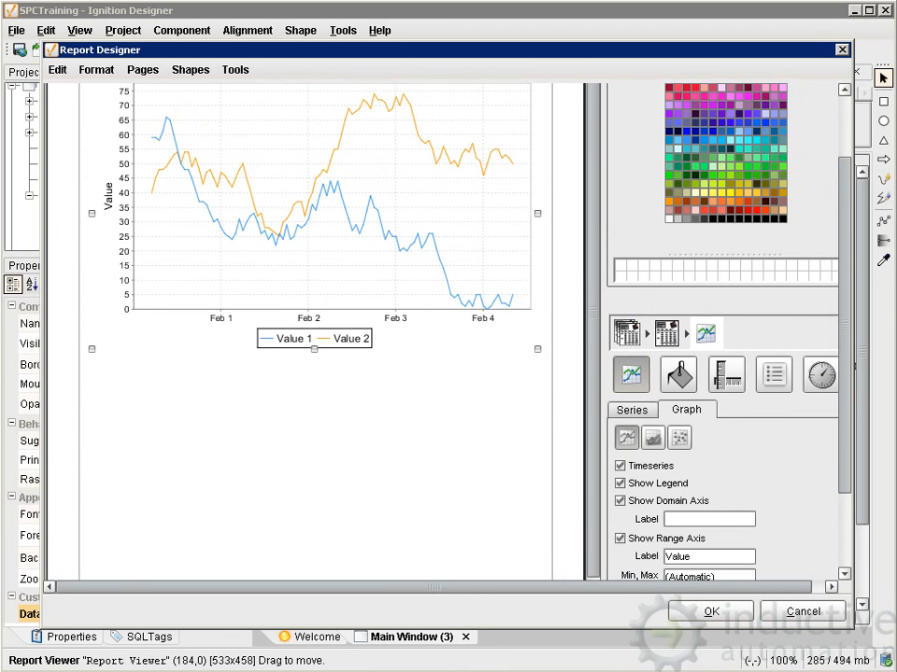
left_click(710, 611)
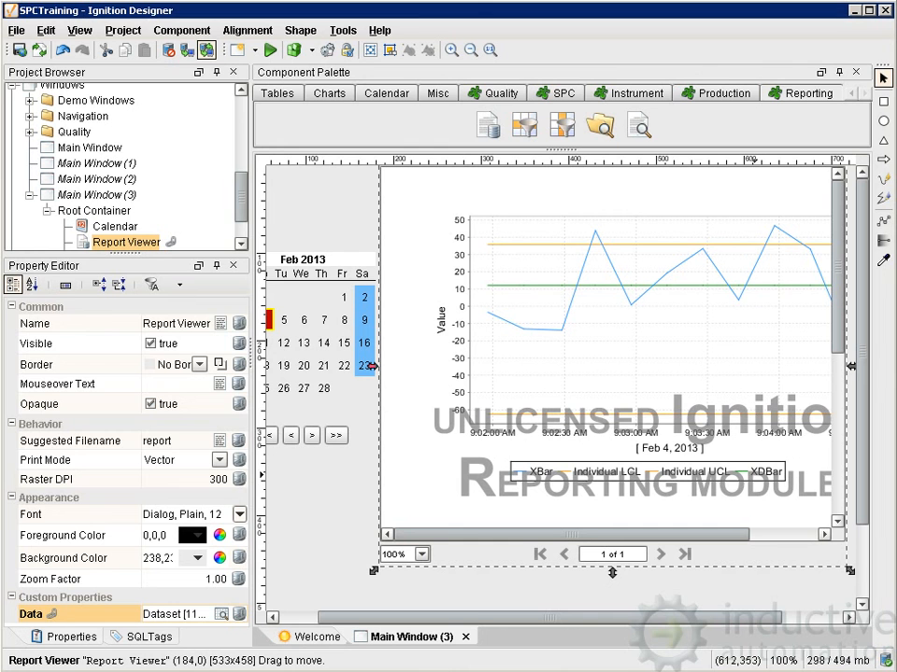
Preview the window to examine the report's print and save options, and return to design mode.
right_click(586, 295)
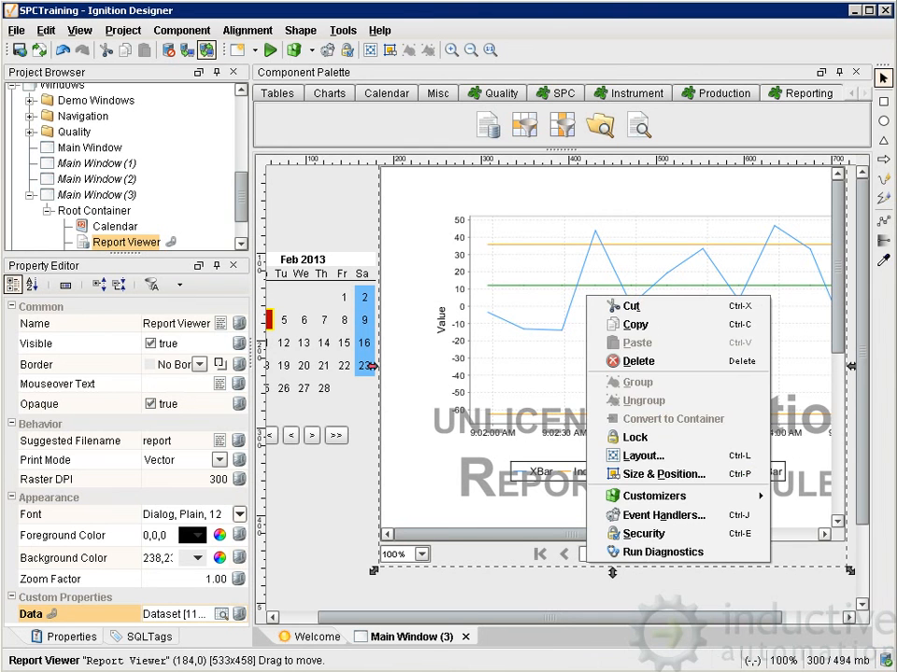
left_click(539, 291)
left_click(270, 50)
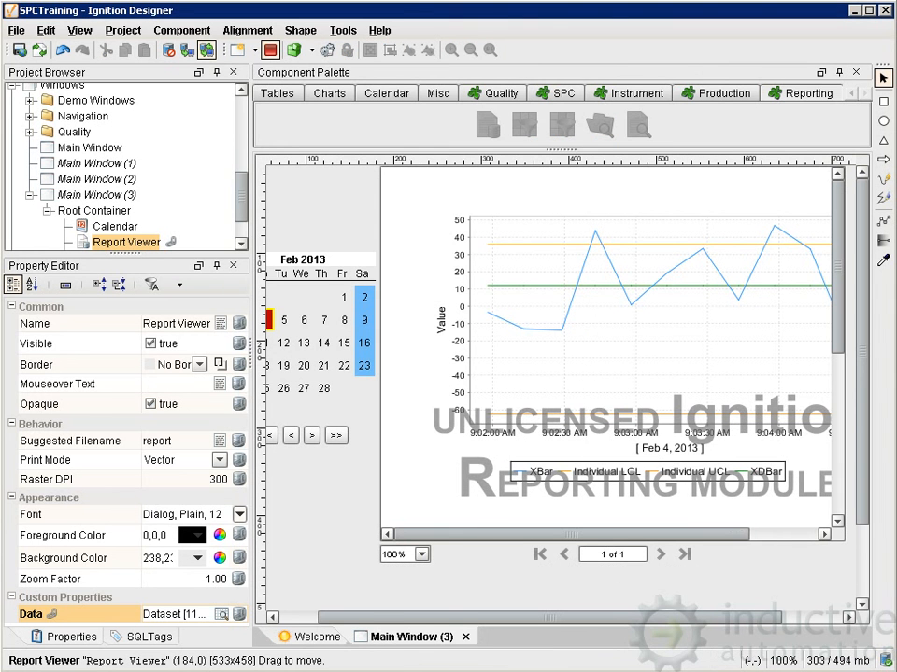
right_click(588, 290)
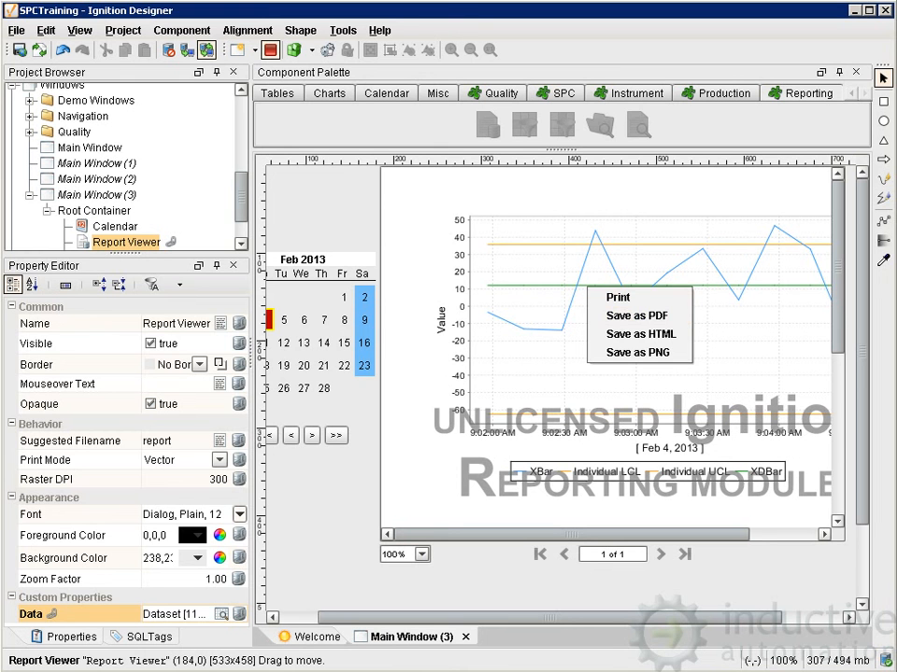
left_click(270, 50)
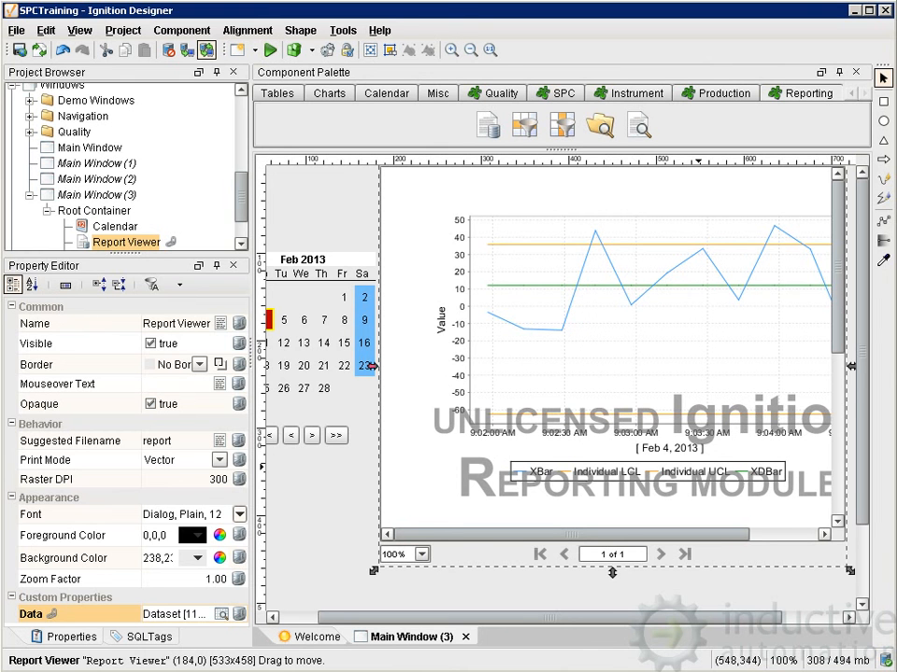
Test the report in preview mode with February 1, 2013 selected in the calendar, and return to design mode.
left_click_drag(644, 617, 605, 617)
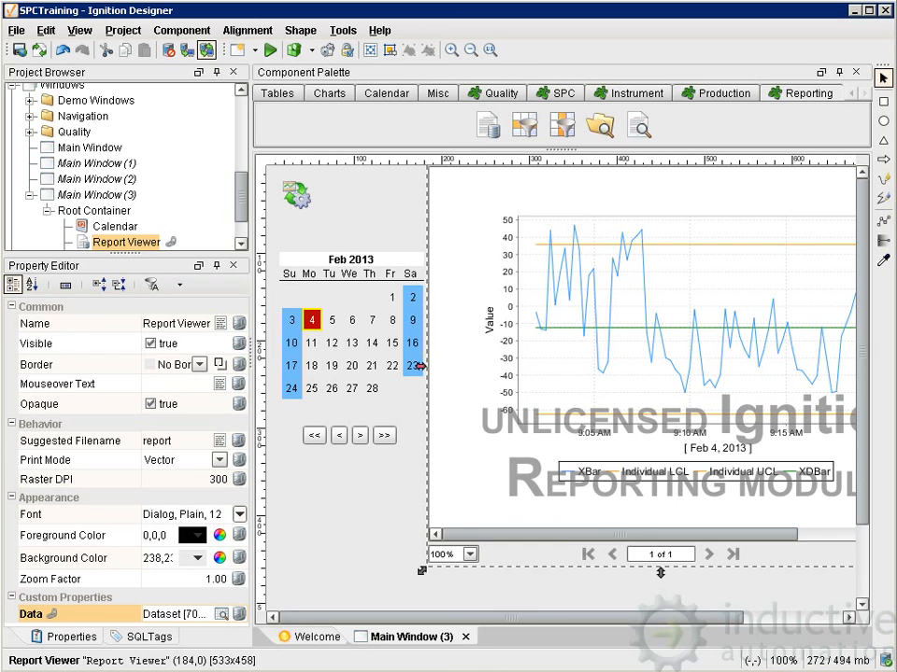
key("F5")
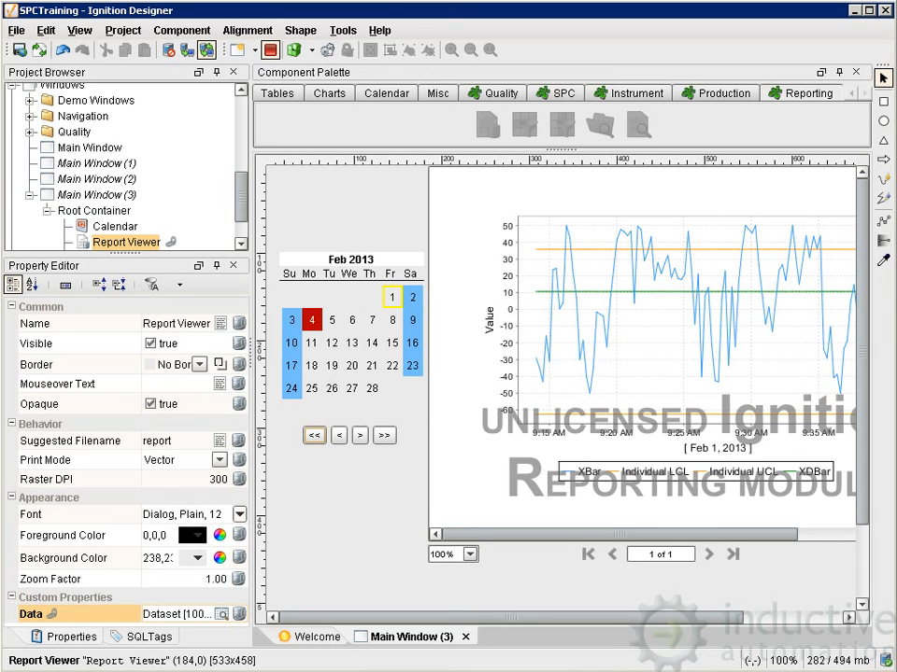
key("F5")
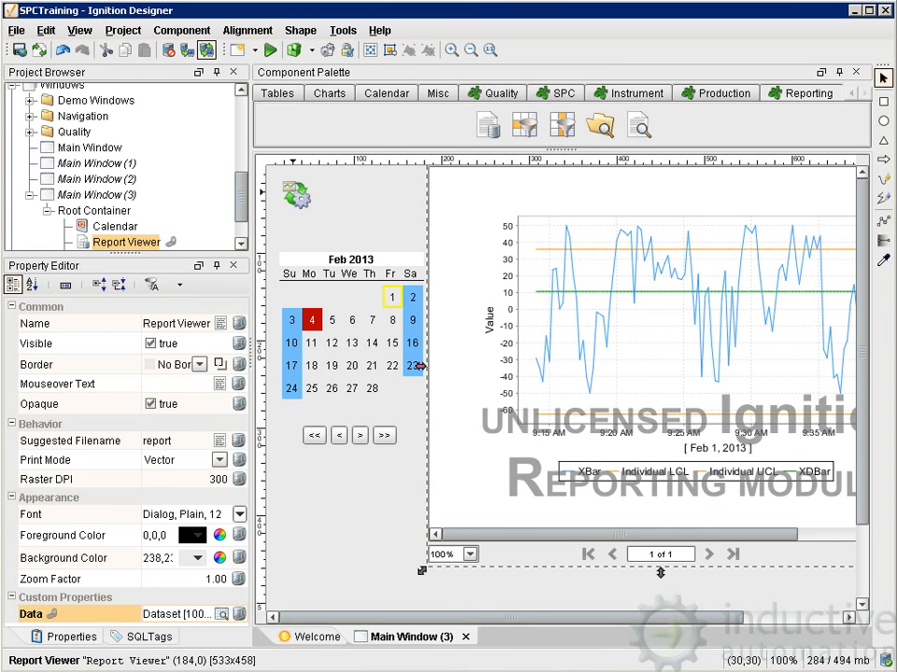